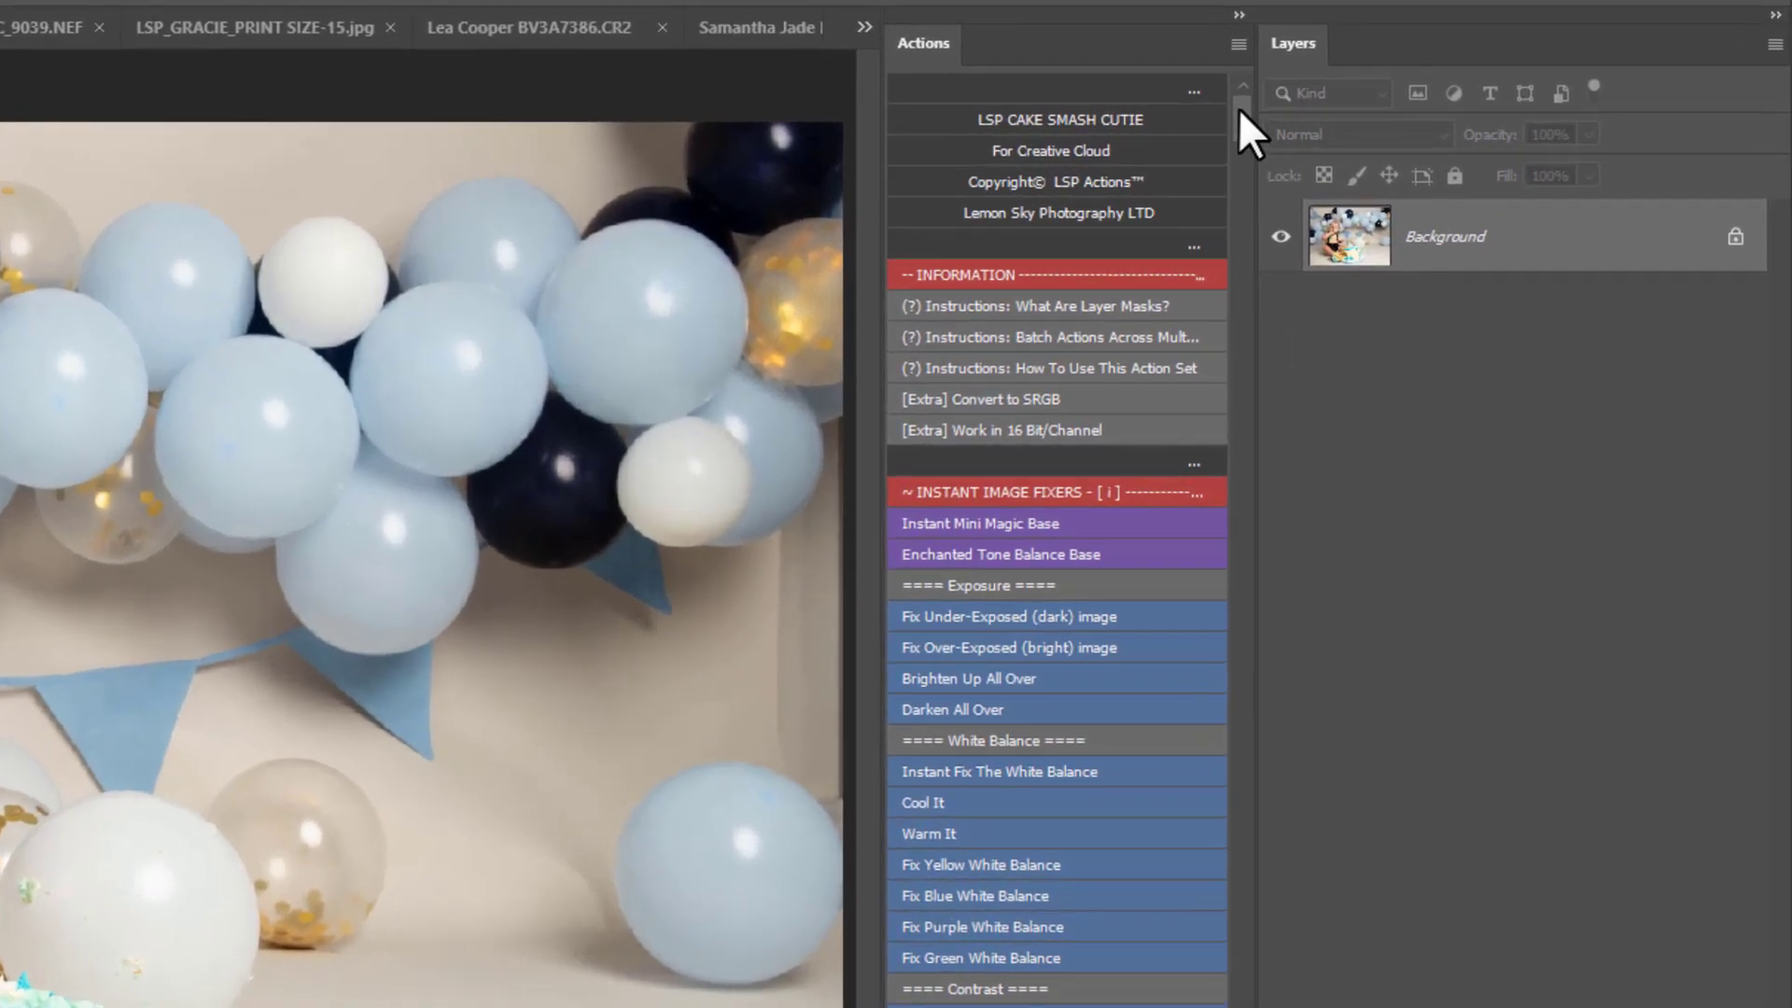
- Run the Blues > Bluer color changer action on the blue-balloon cake smash photo
left_click_drag(1442, 118, 1443, 126)
left_click_drag(1239, 120, 1240, 182)
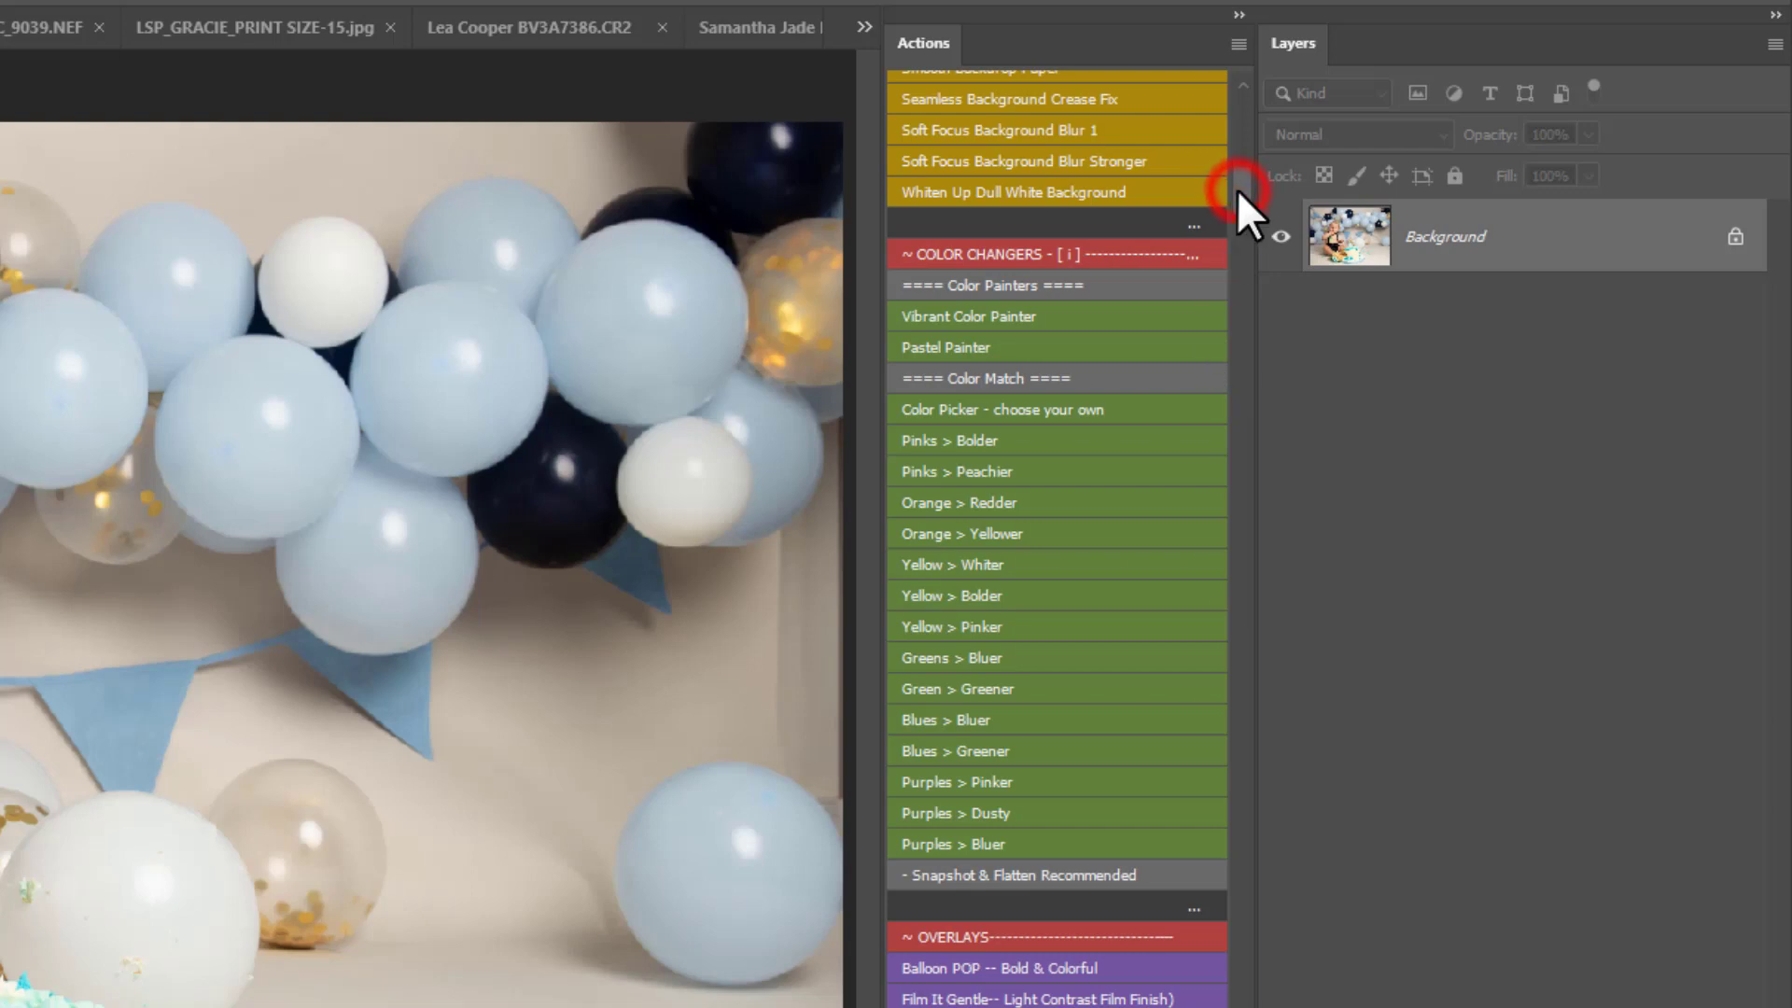
left_click_drag(1236, 189, 1236, 189)
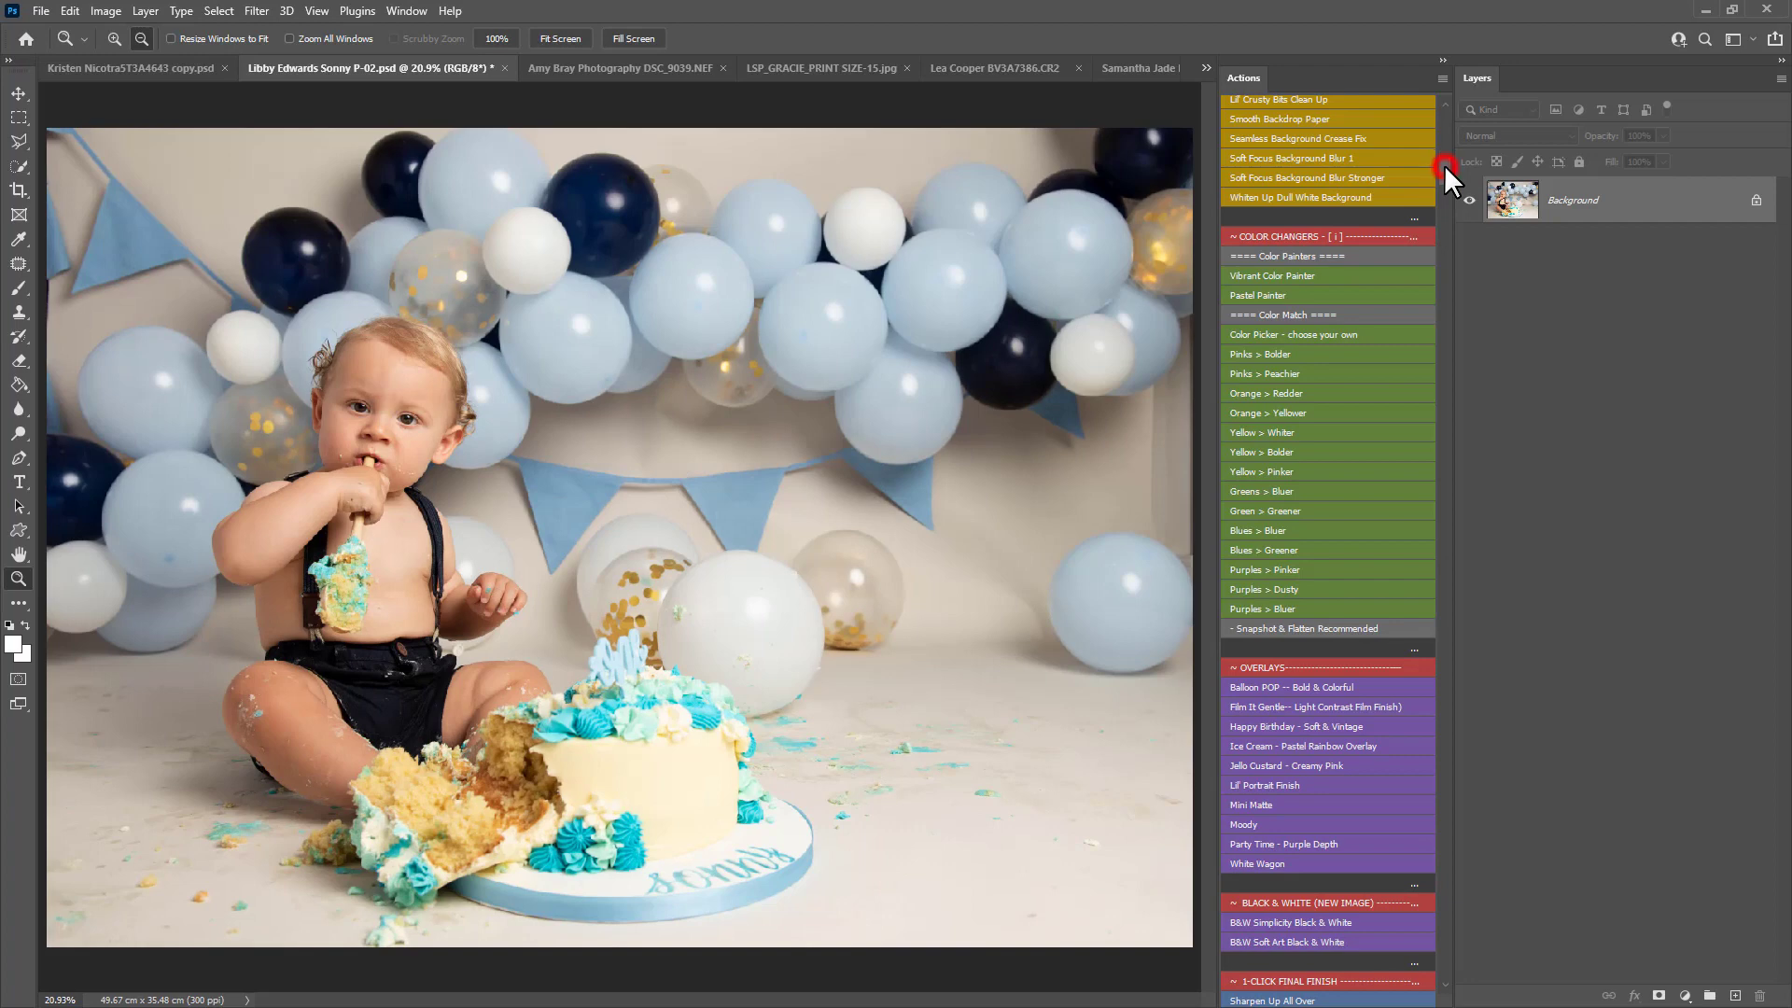
left_click_drag(1446, 172, 1445, 166)
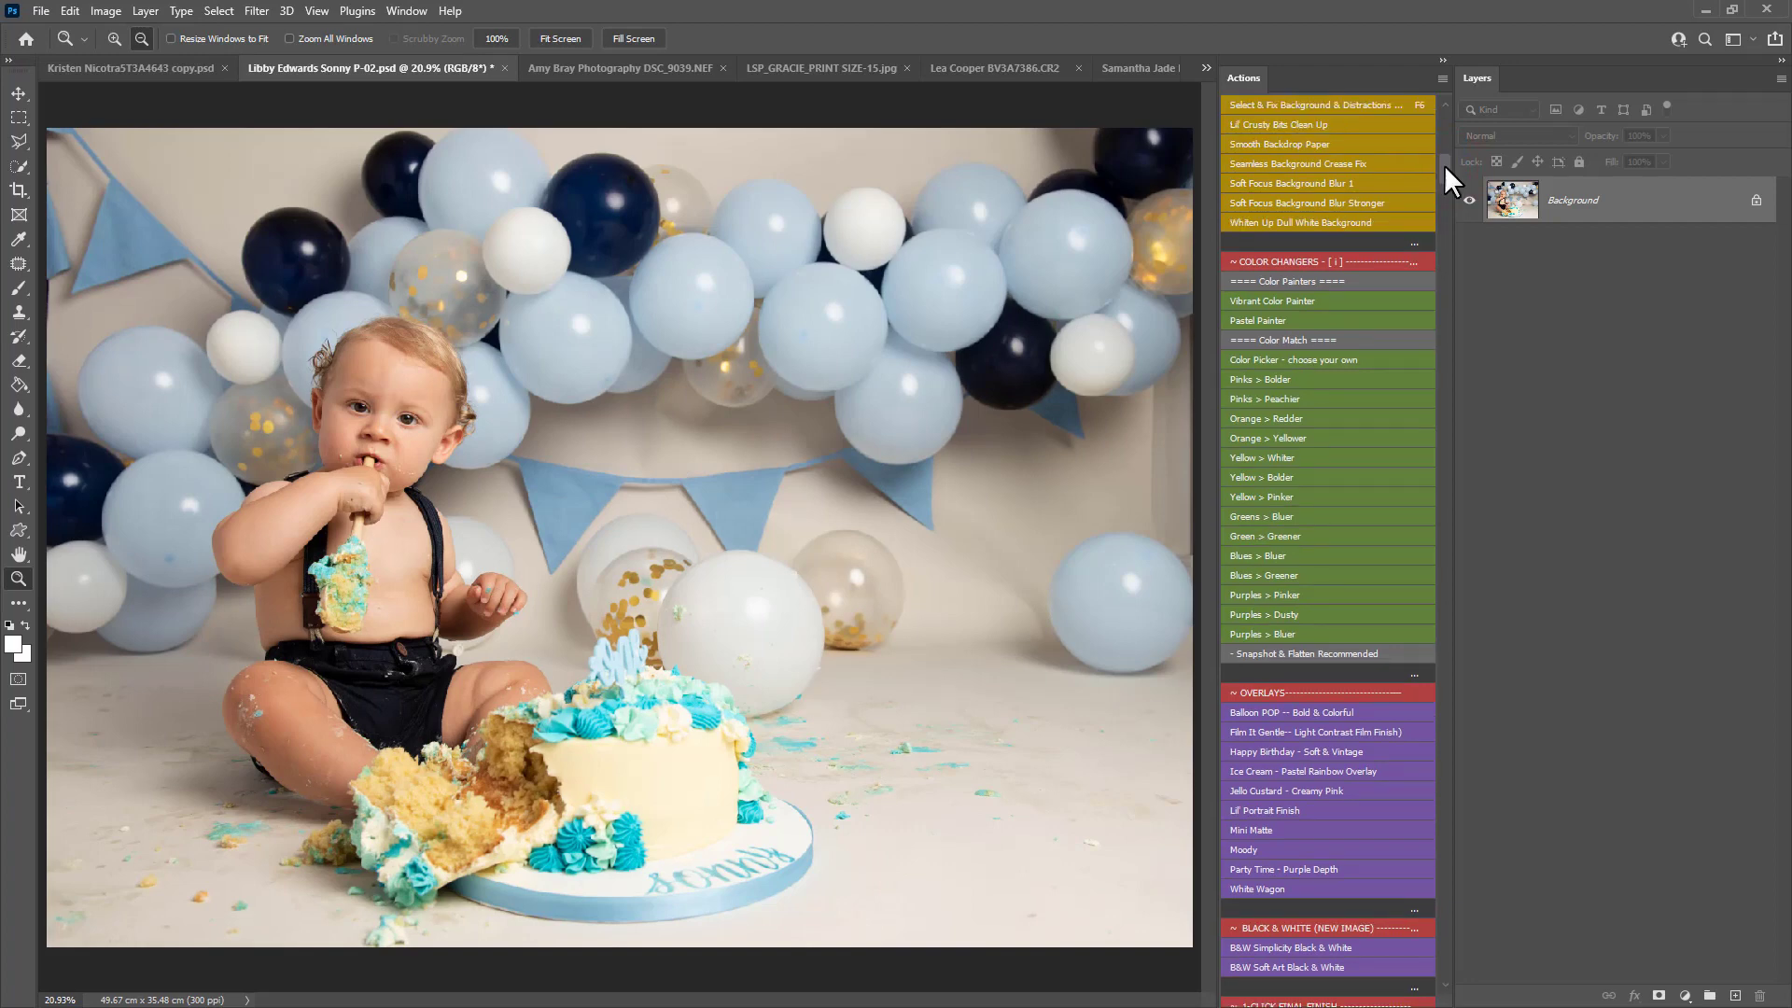
left_click_drag(1445, 166, 1446, 164)
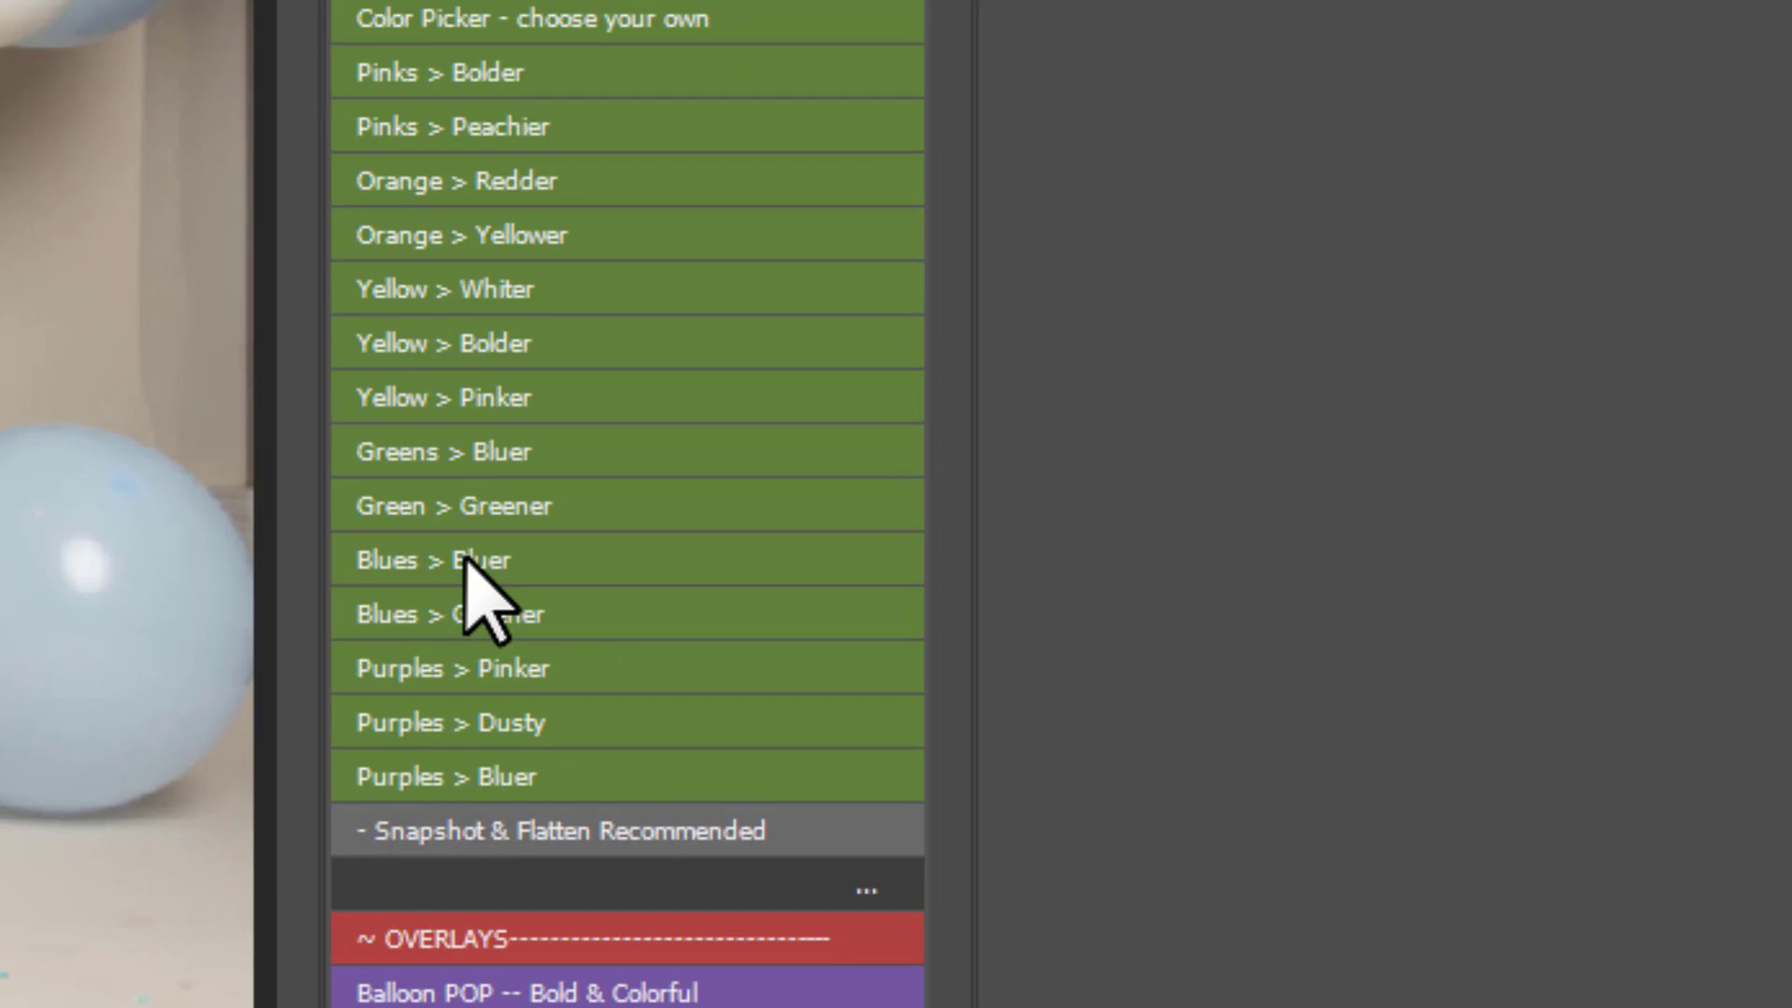
left_click(464, 558)
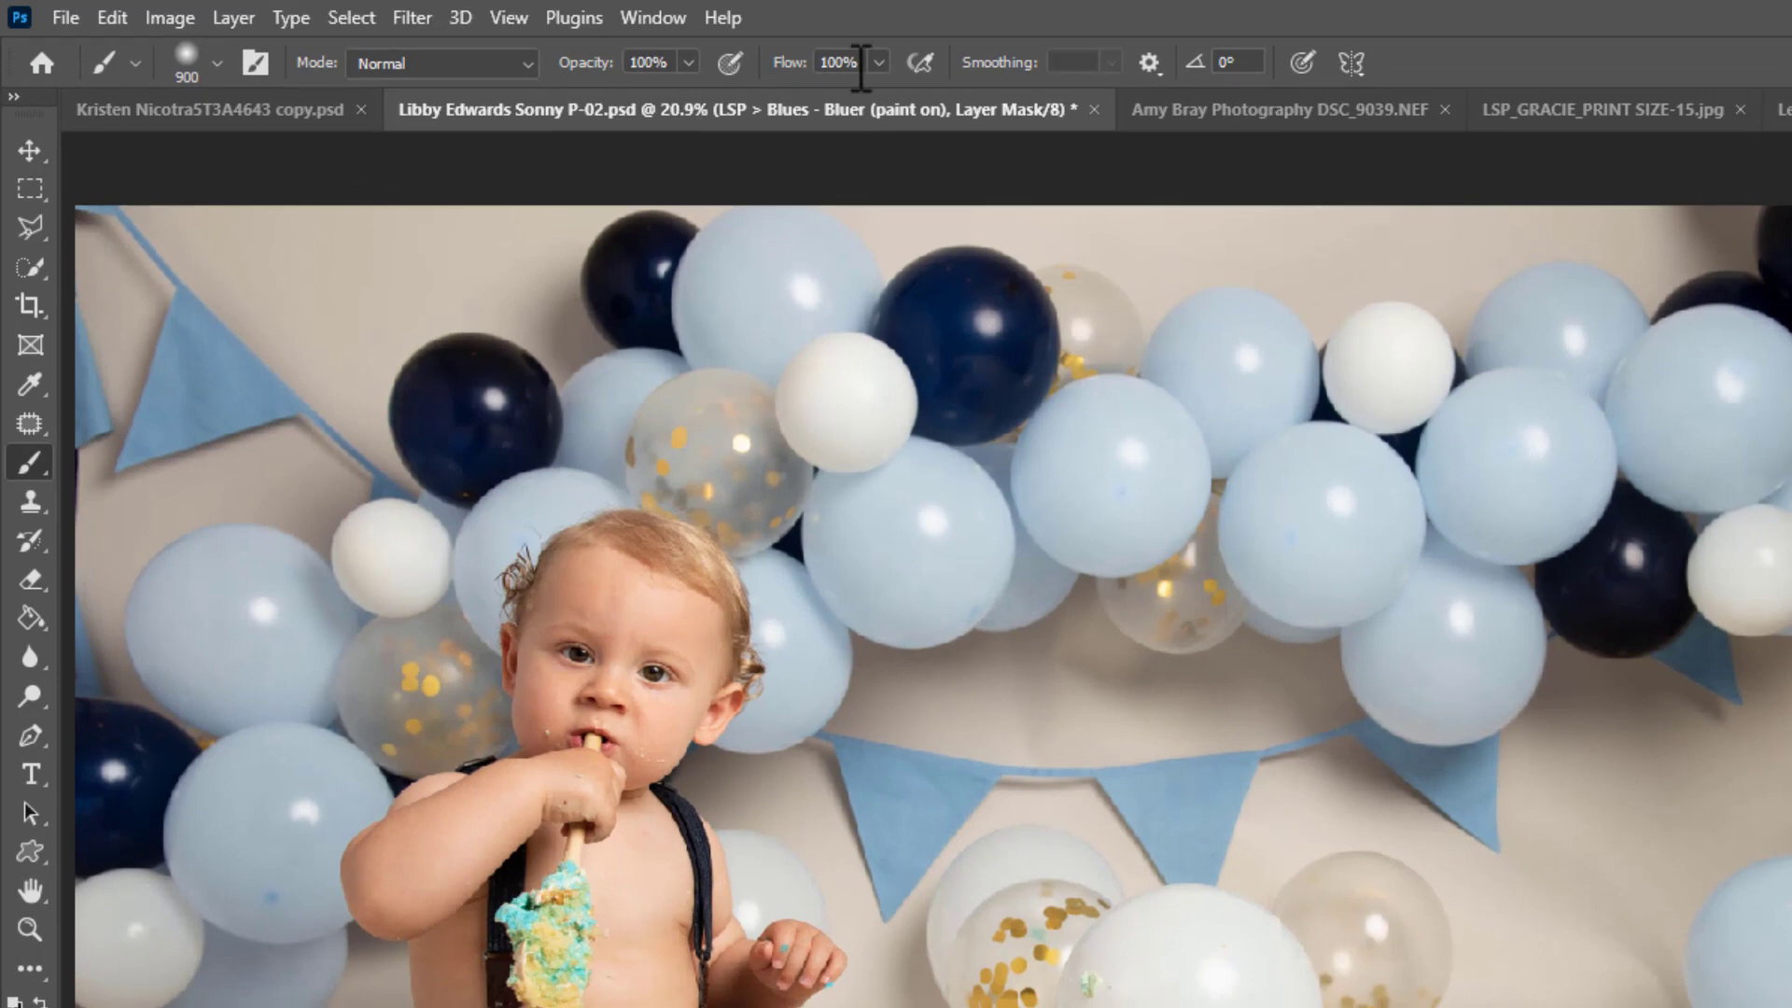
- Set the brush flow to 25% for painting on the Blues - Bluer layer mask
left_click(860, 62)
type("20")
key("Return")
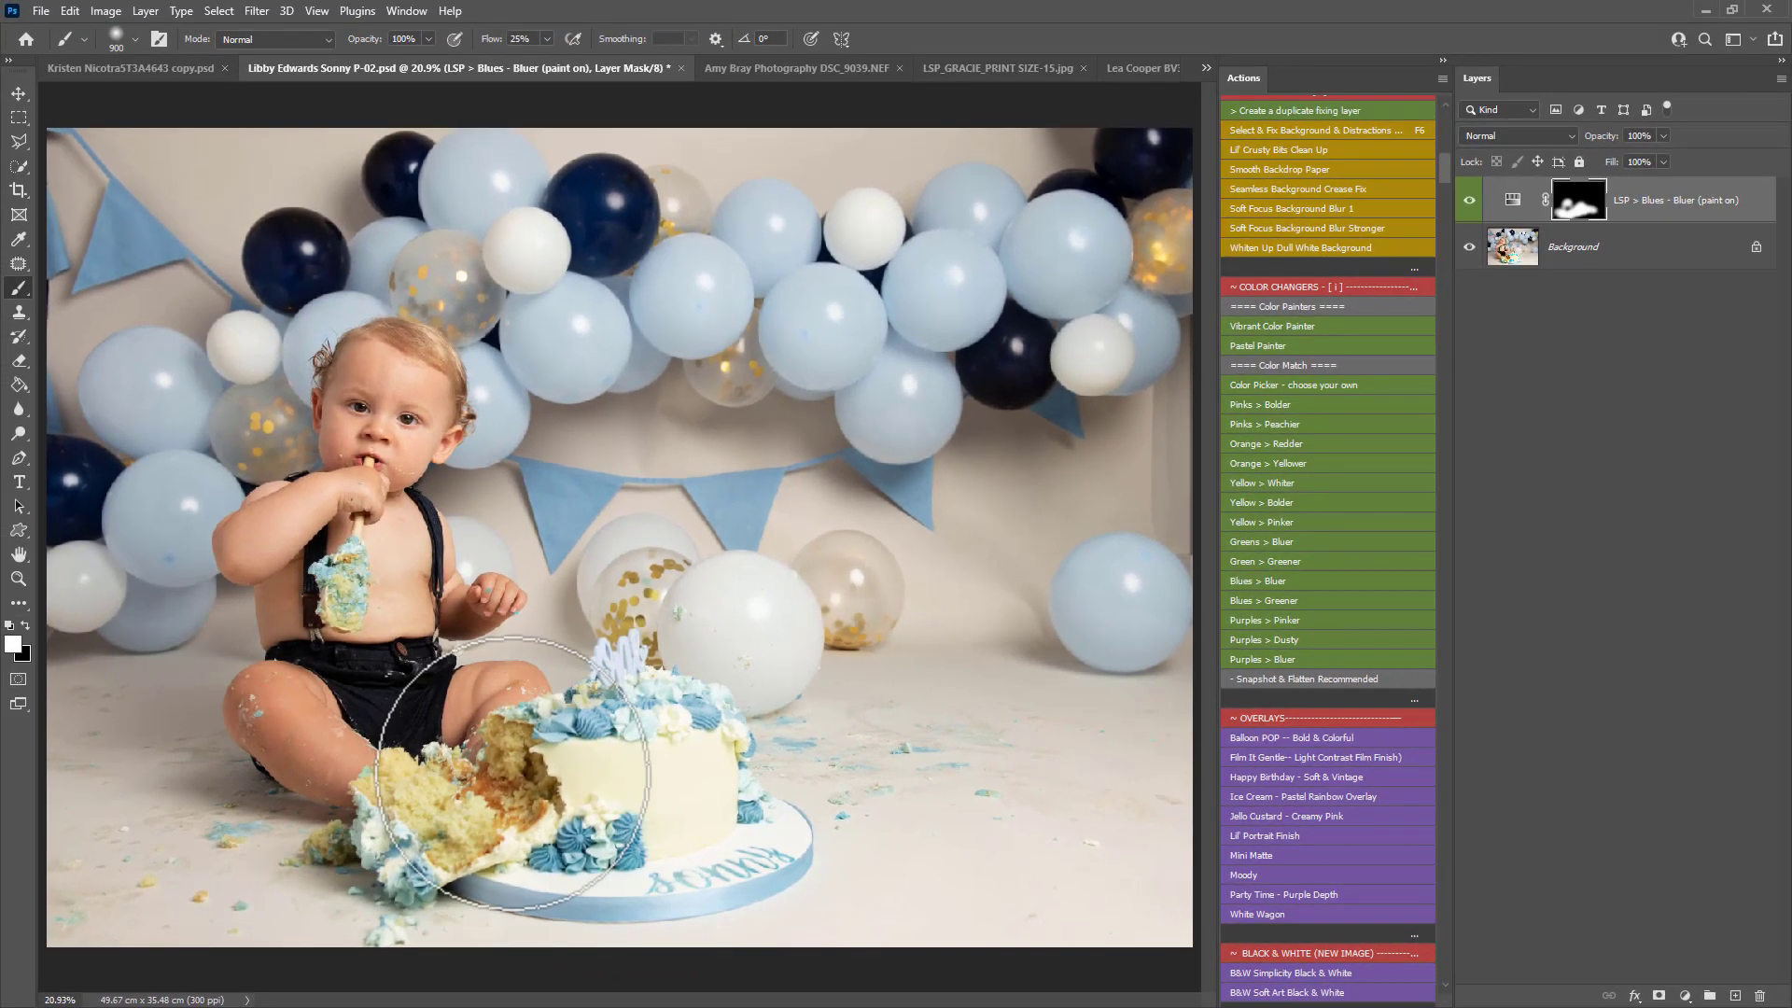
- Shrink the brush, paint black over the cake's exposed sponge to remove the blue effect there, and compare the photo with the layer hidden and shown
key("bracketleft")
key("bracketleft")
key("bracketleft")
key("bracketleft")
key("bracketleft")
key("bracketleft")
key("bracketleft")
key("bracketleft")
key("bracketleft")
key("bracketleft")
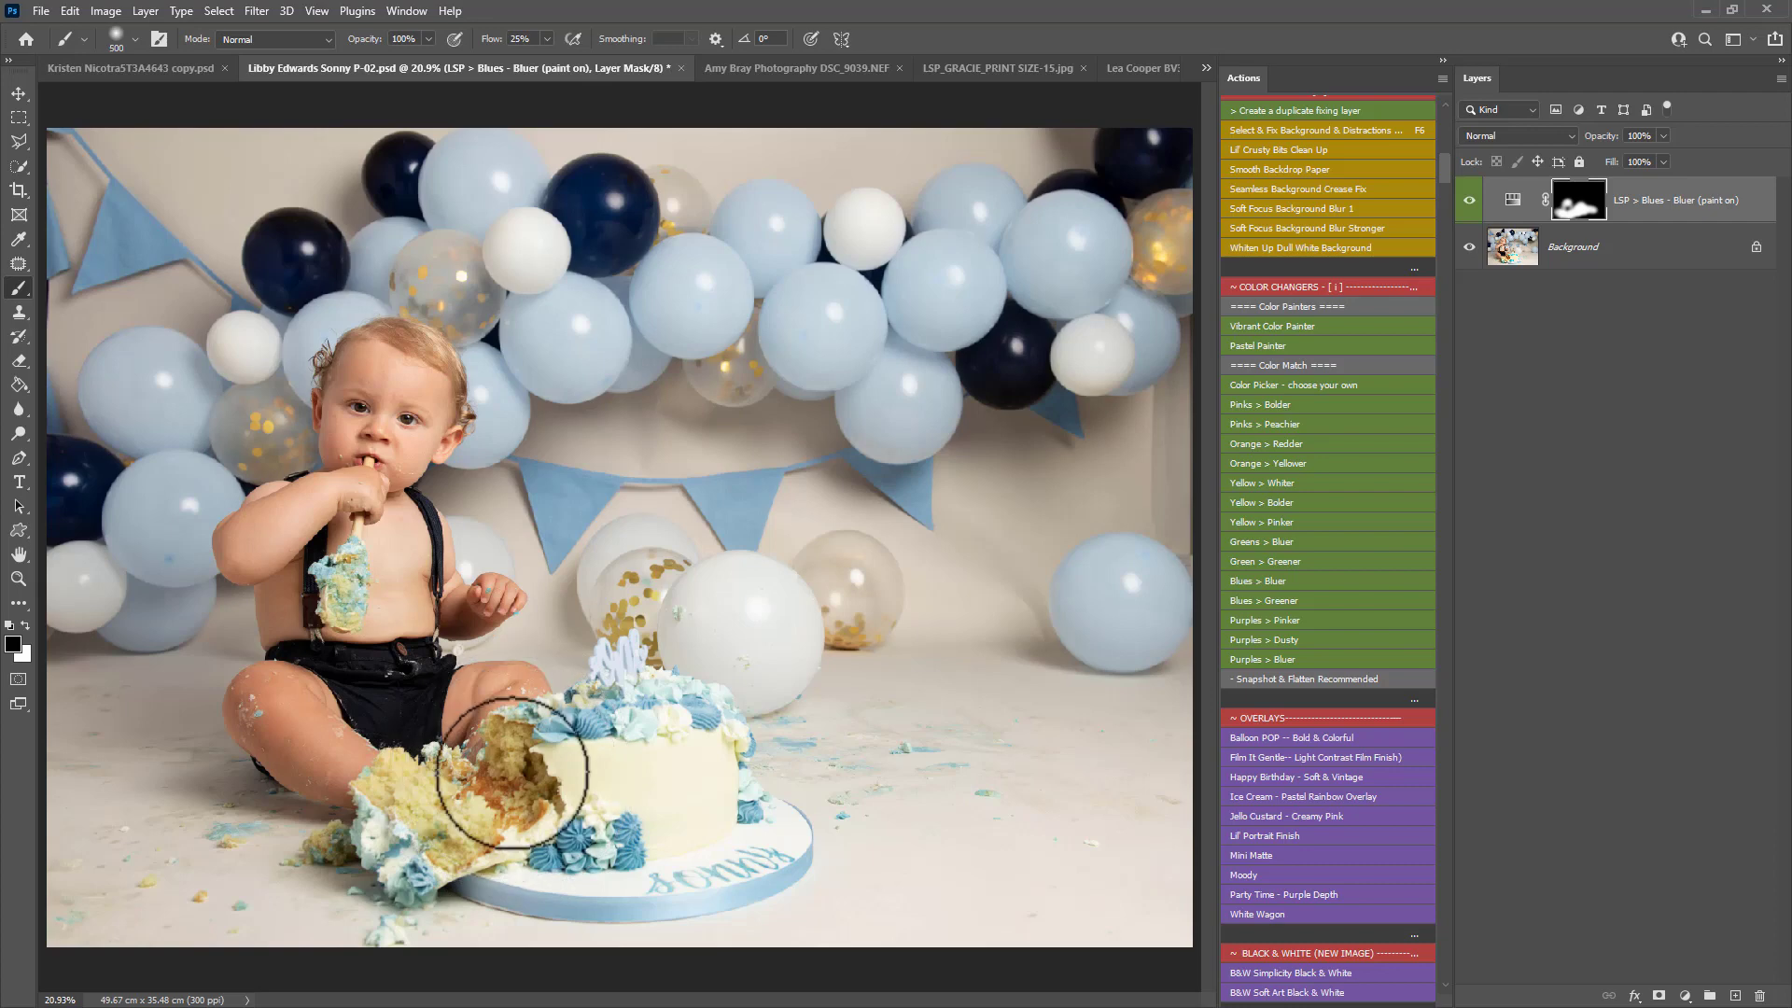
mouse_move(518, 784)
left_mouse_down()
mouse_move(430, 817)
mouse_move(403, 783)
mouse_move(486, 797)
left_mouse_up()
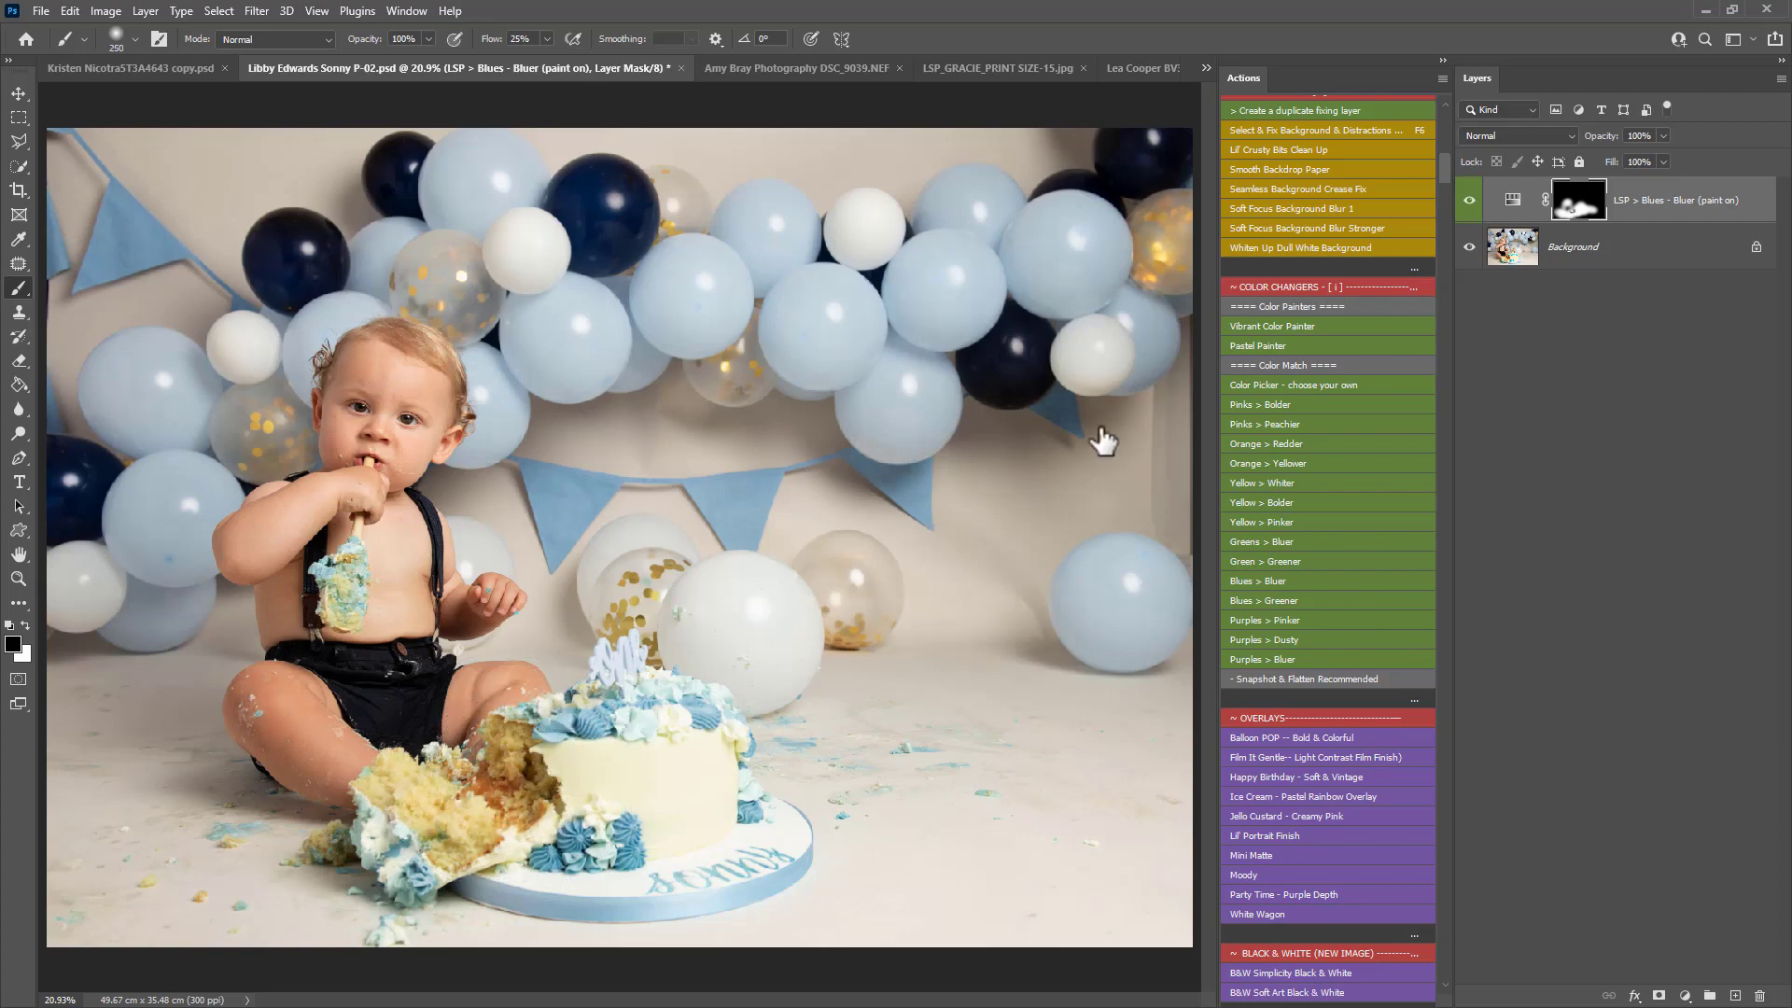
left_click(1470, 199)
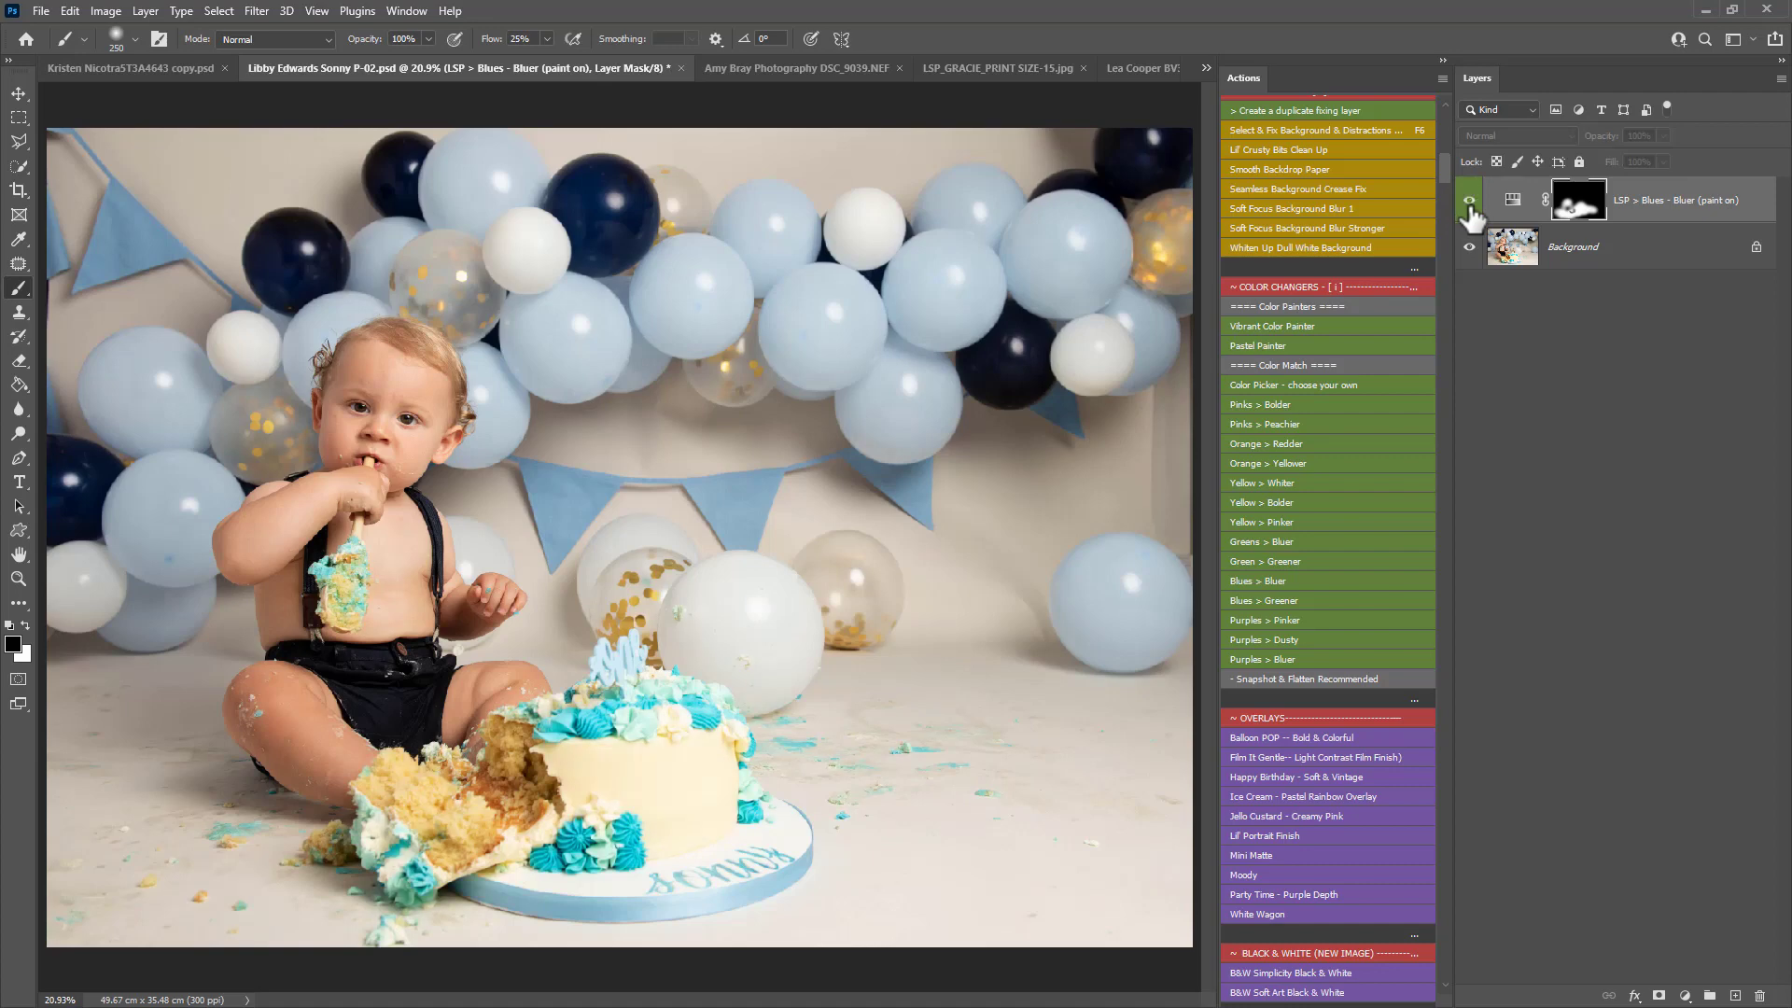
left_click(1469, 199)
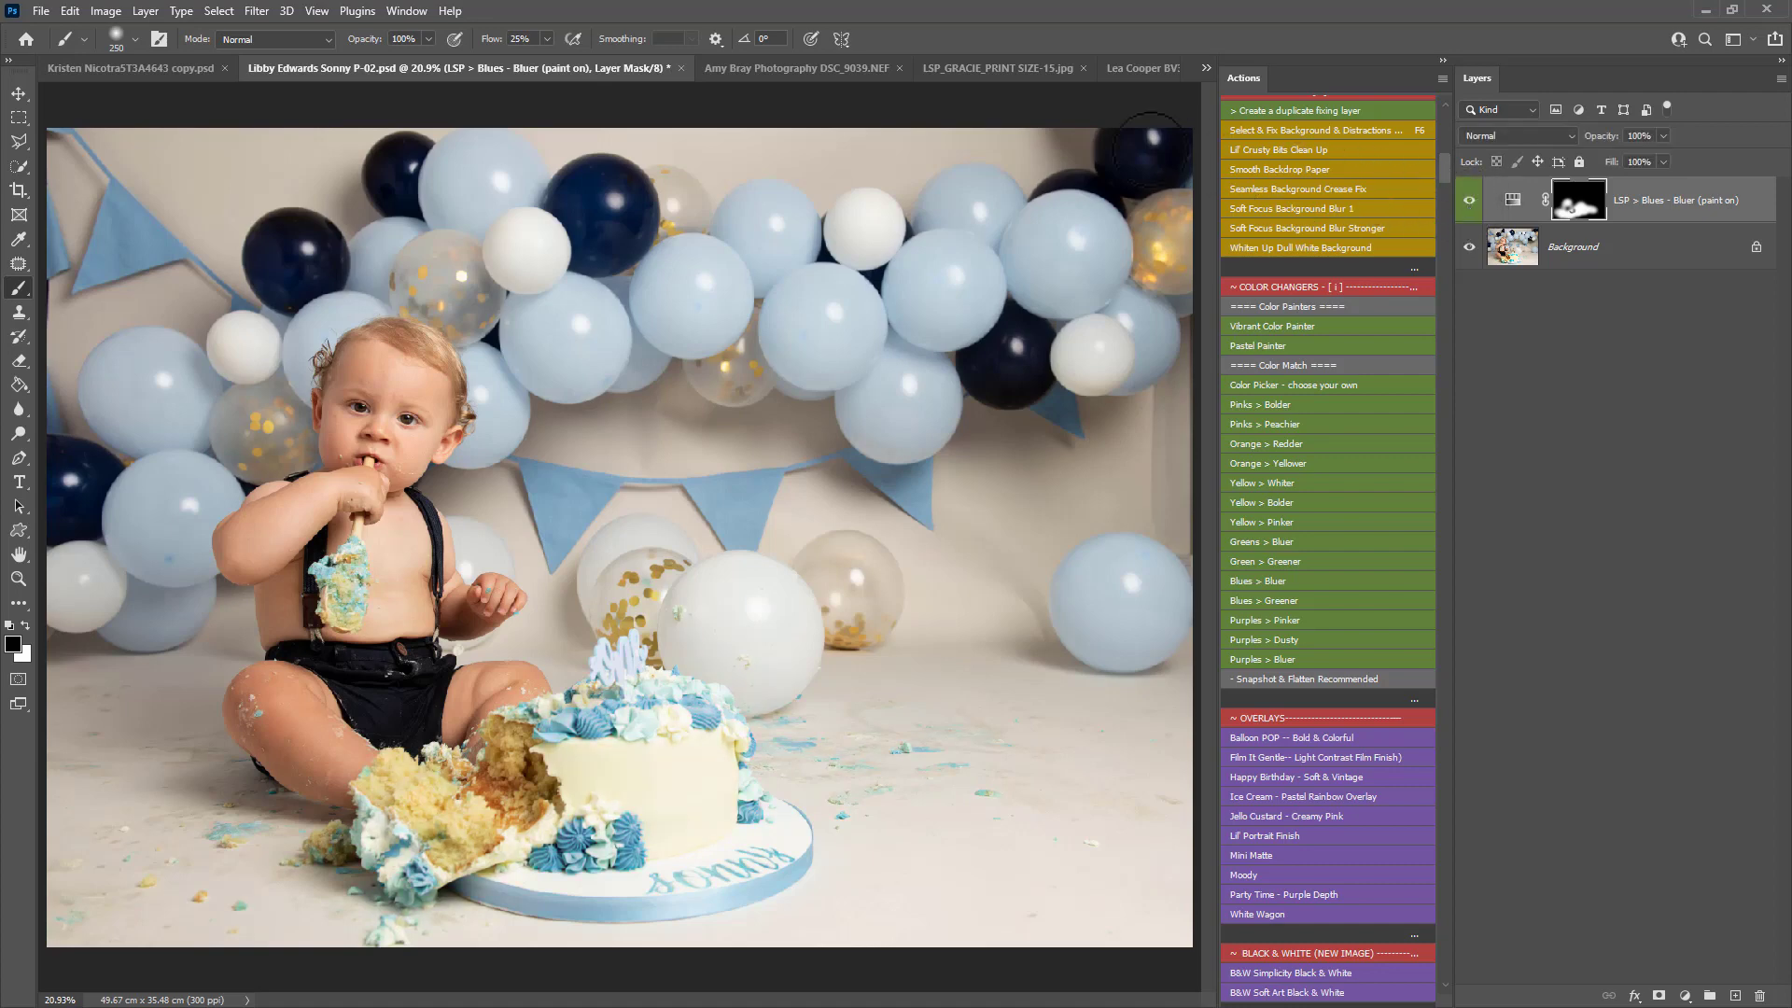
- Switch to the purple-balloon photo, run the Purples > Bluer action, and paint its effect over the purple cake
left_click(736, 70)
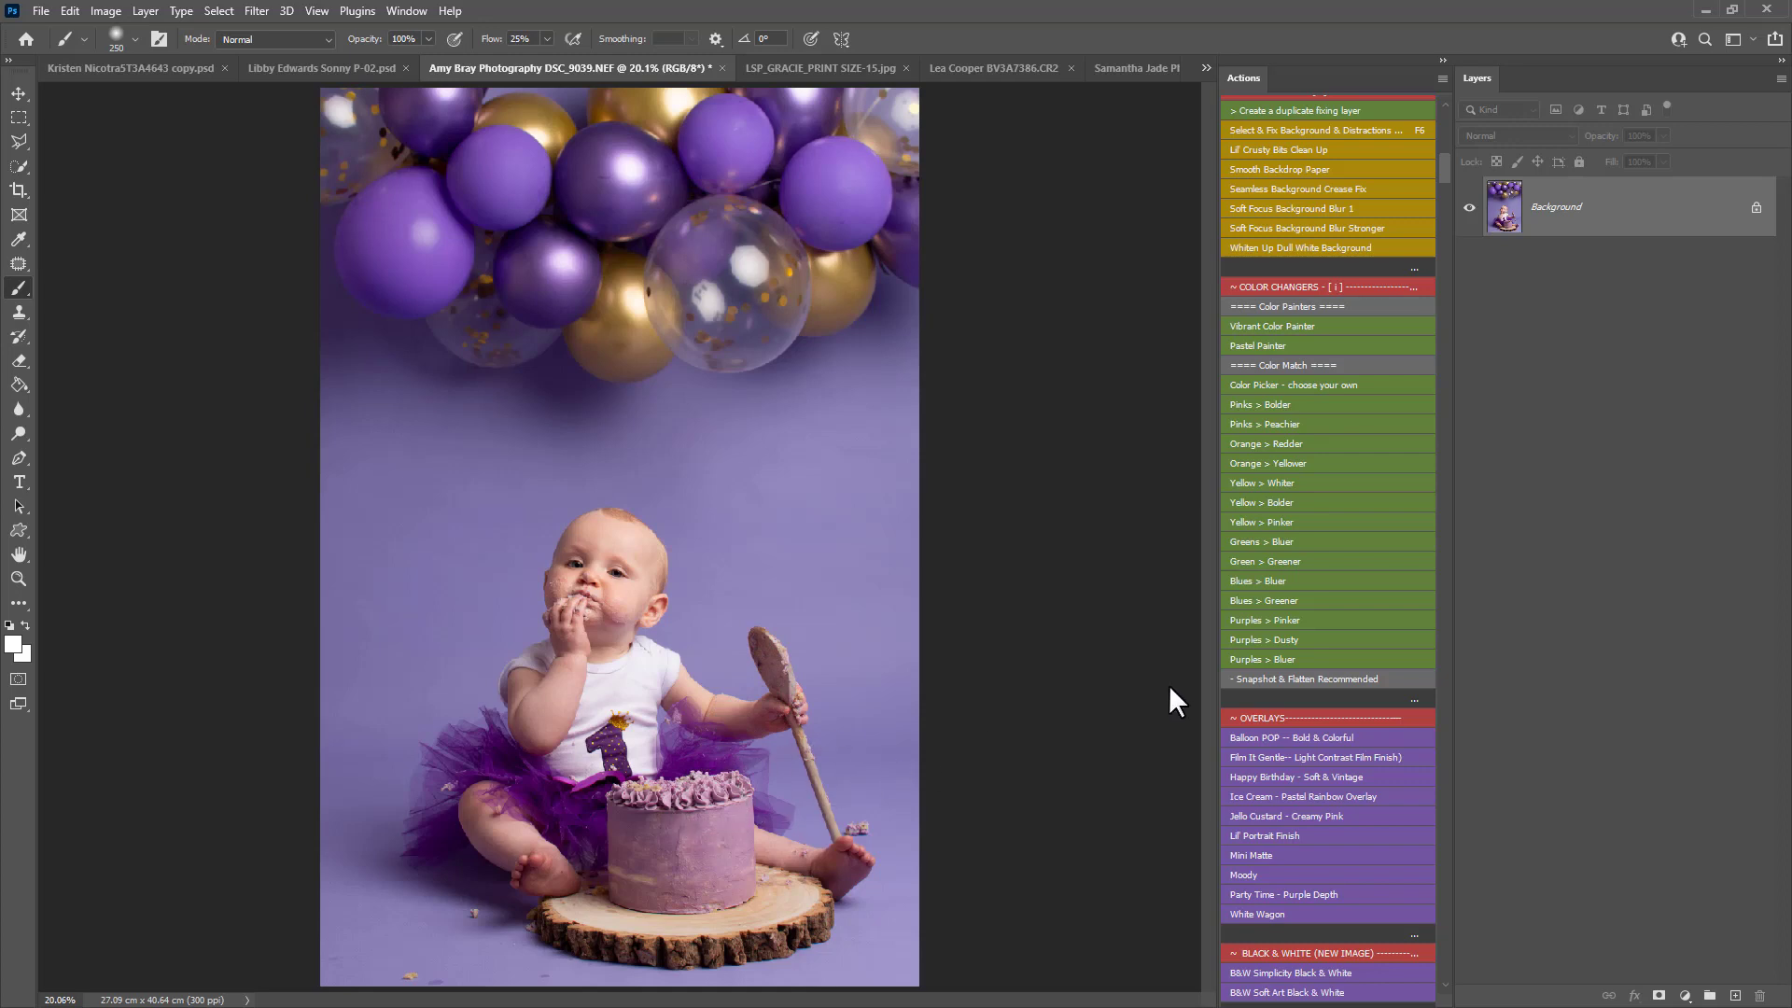
left_click(1270, 658)
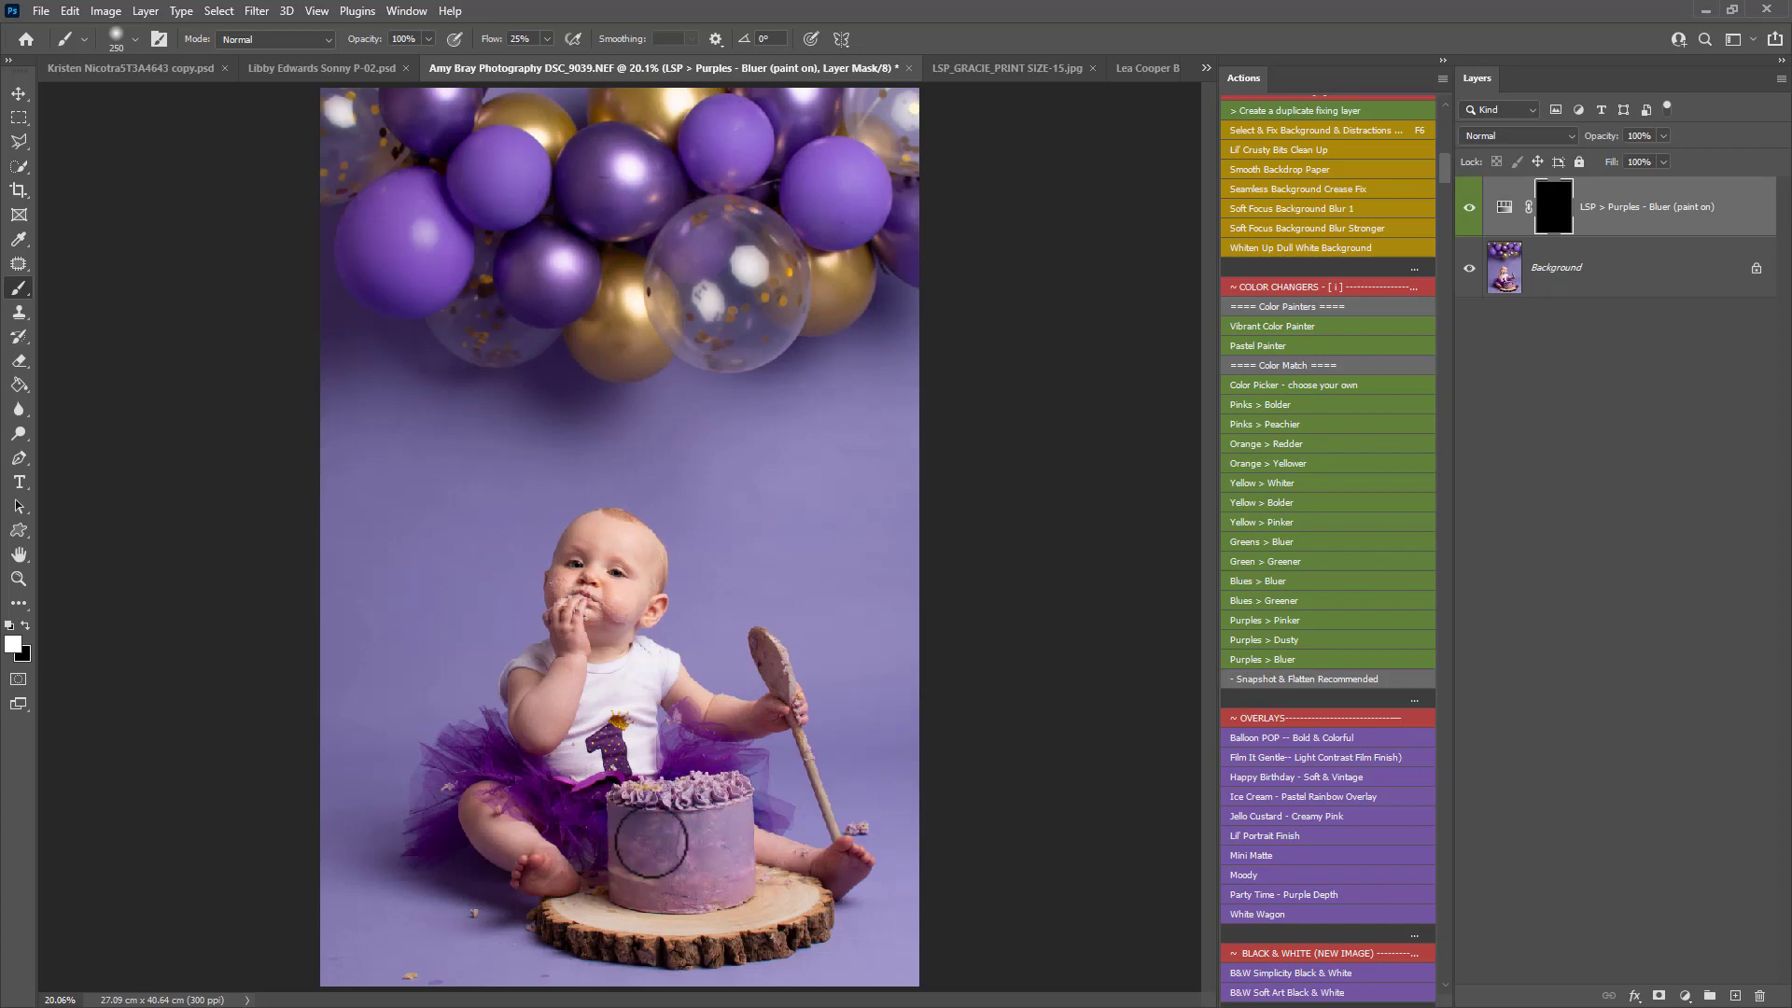
mouse_move(727, 879)
left_mouse_down()
mouse_move(680, 880)
mouse_move(700, 889)
mouse_move(692, 833)
left_mouse_up()
- Run the Vibrant Color Painter action and paint its effect over the purple cake with a 1300 px brush
scroll(1275, 350, "up", 1)
left_click(1284, 332)
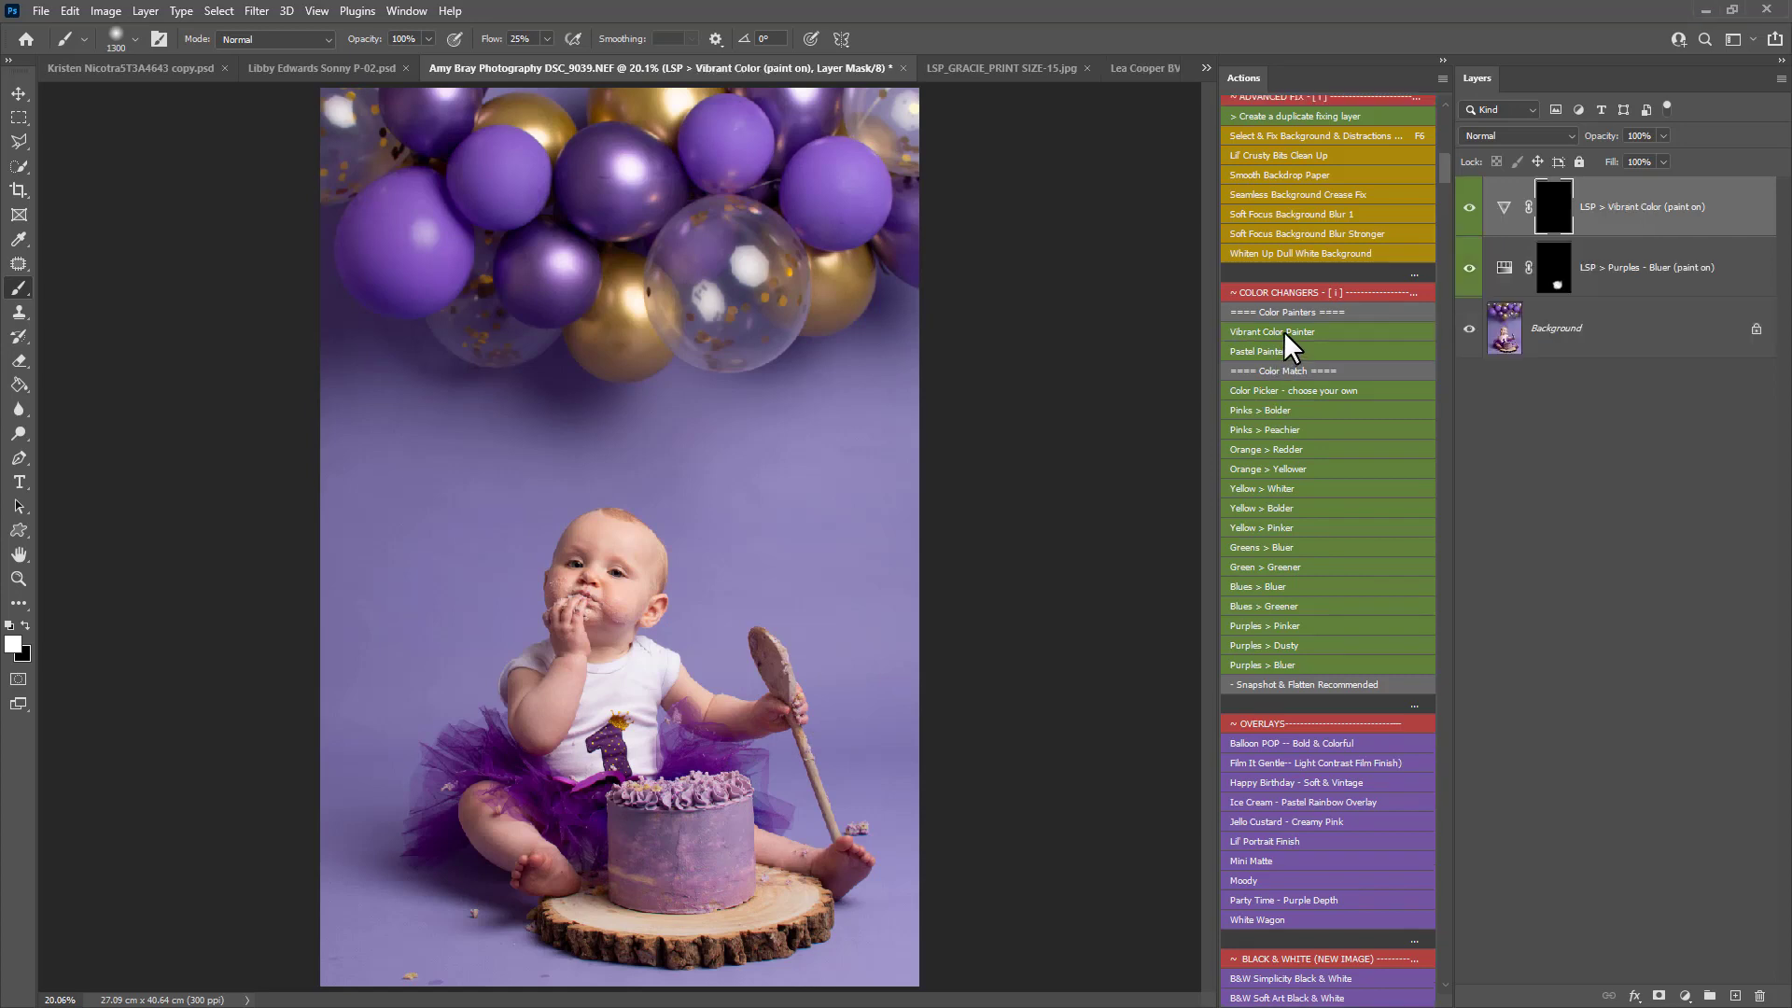
left_click_drag(663, 845, 686, 844)
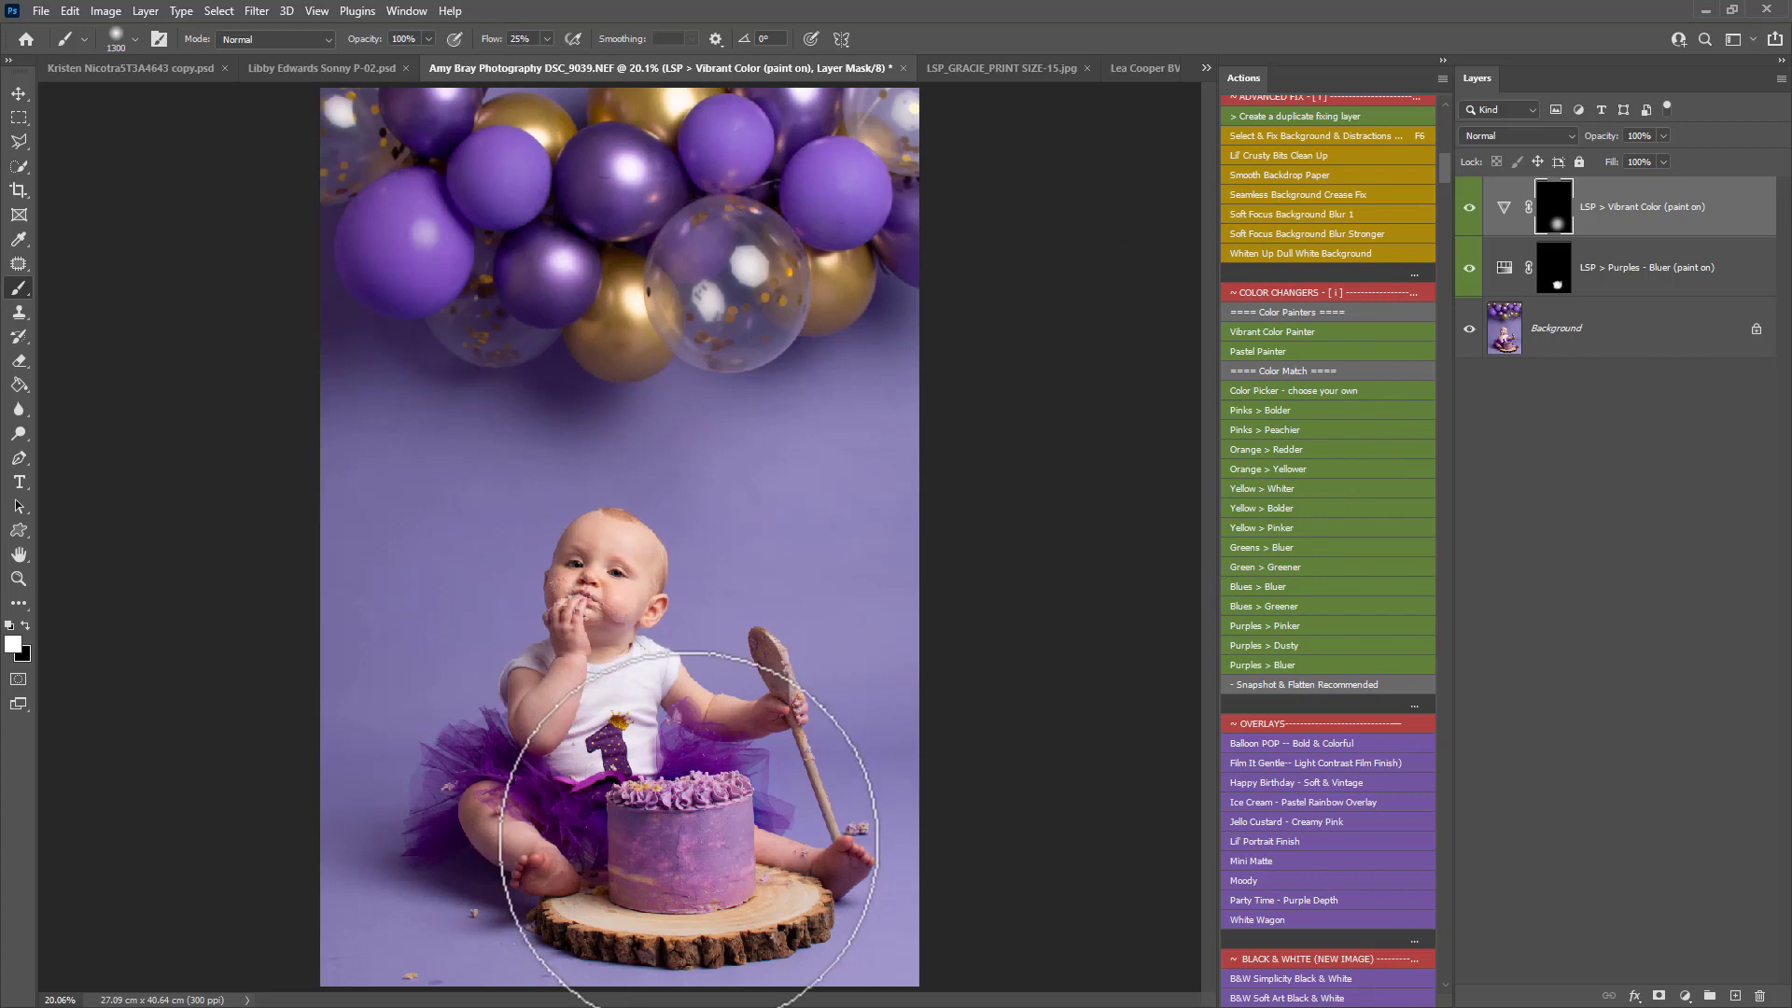
left_click_drag(688, 840, 686, 825)
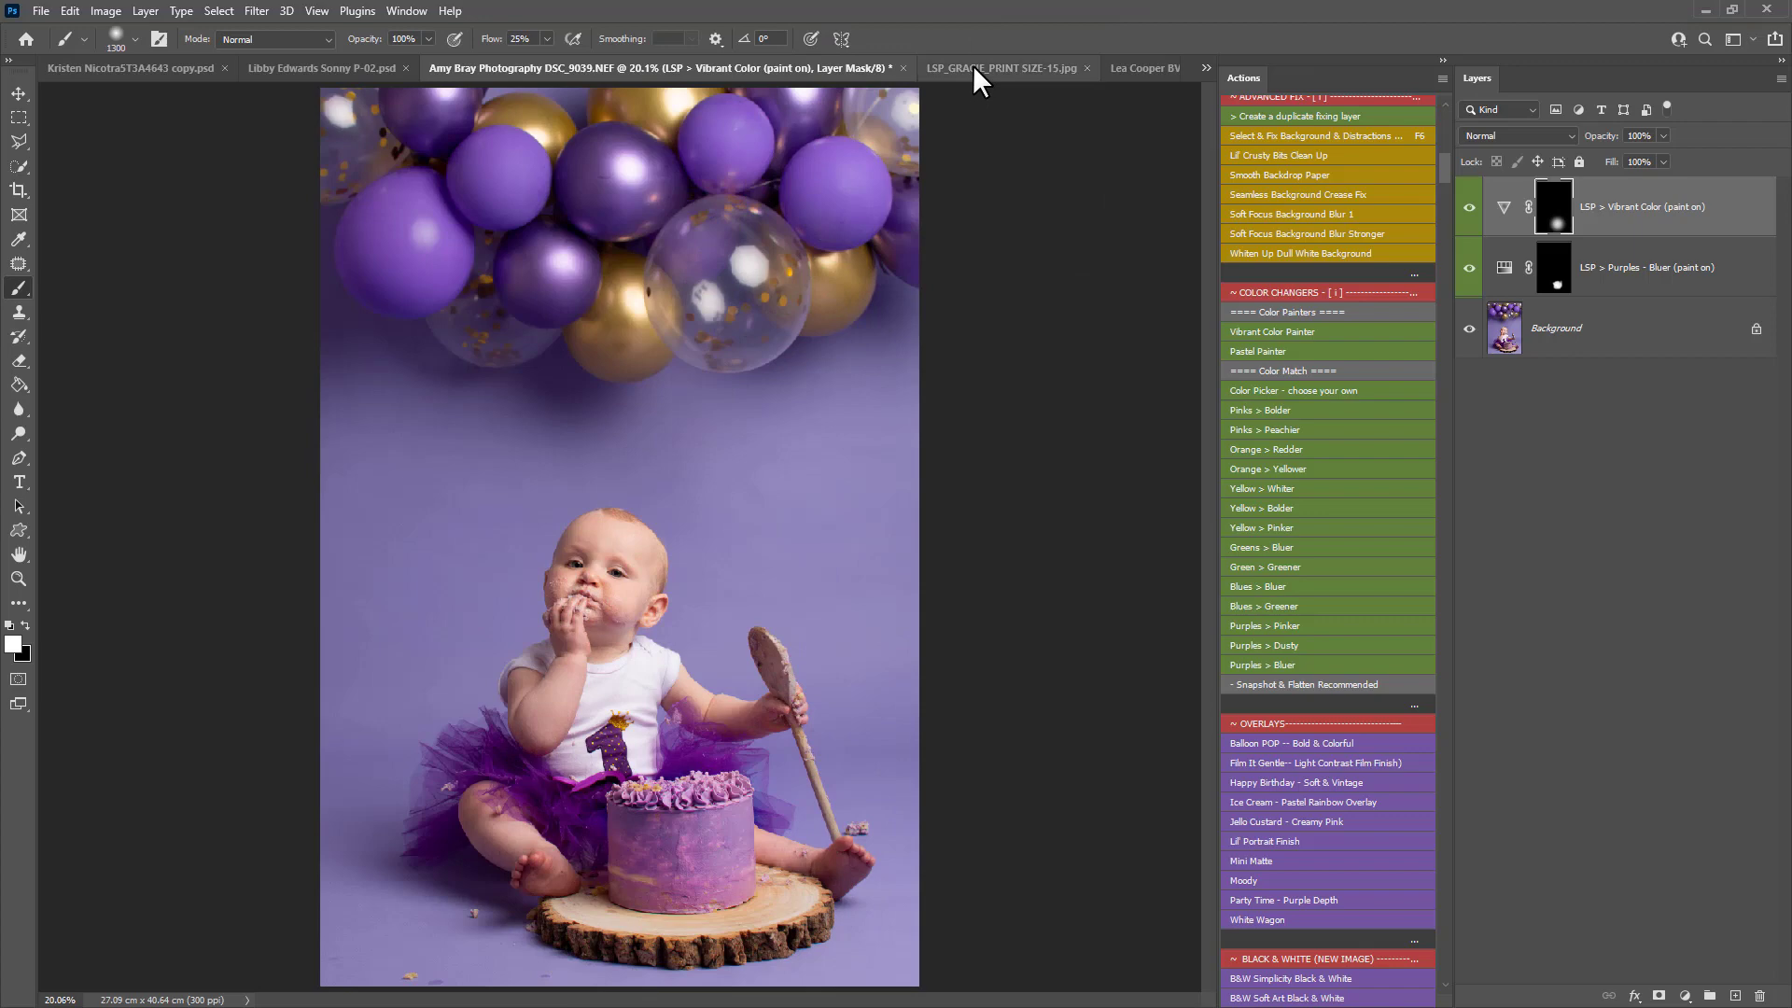
- In the rainbow-balloon photo, run Yellow > Whiter, paint it over the cream balloons and ONE letters, and compare with the layer hidden and shown
left_click(944, 64)
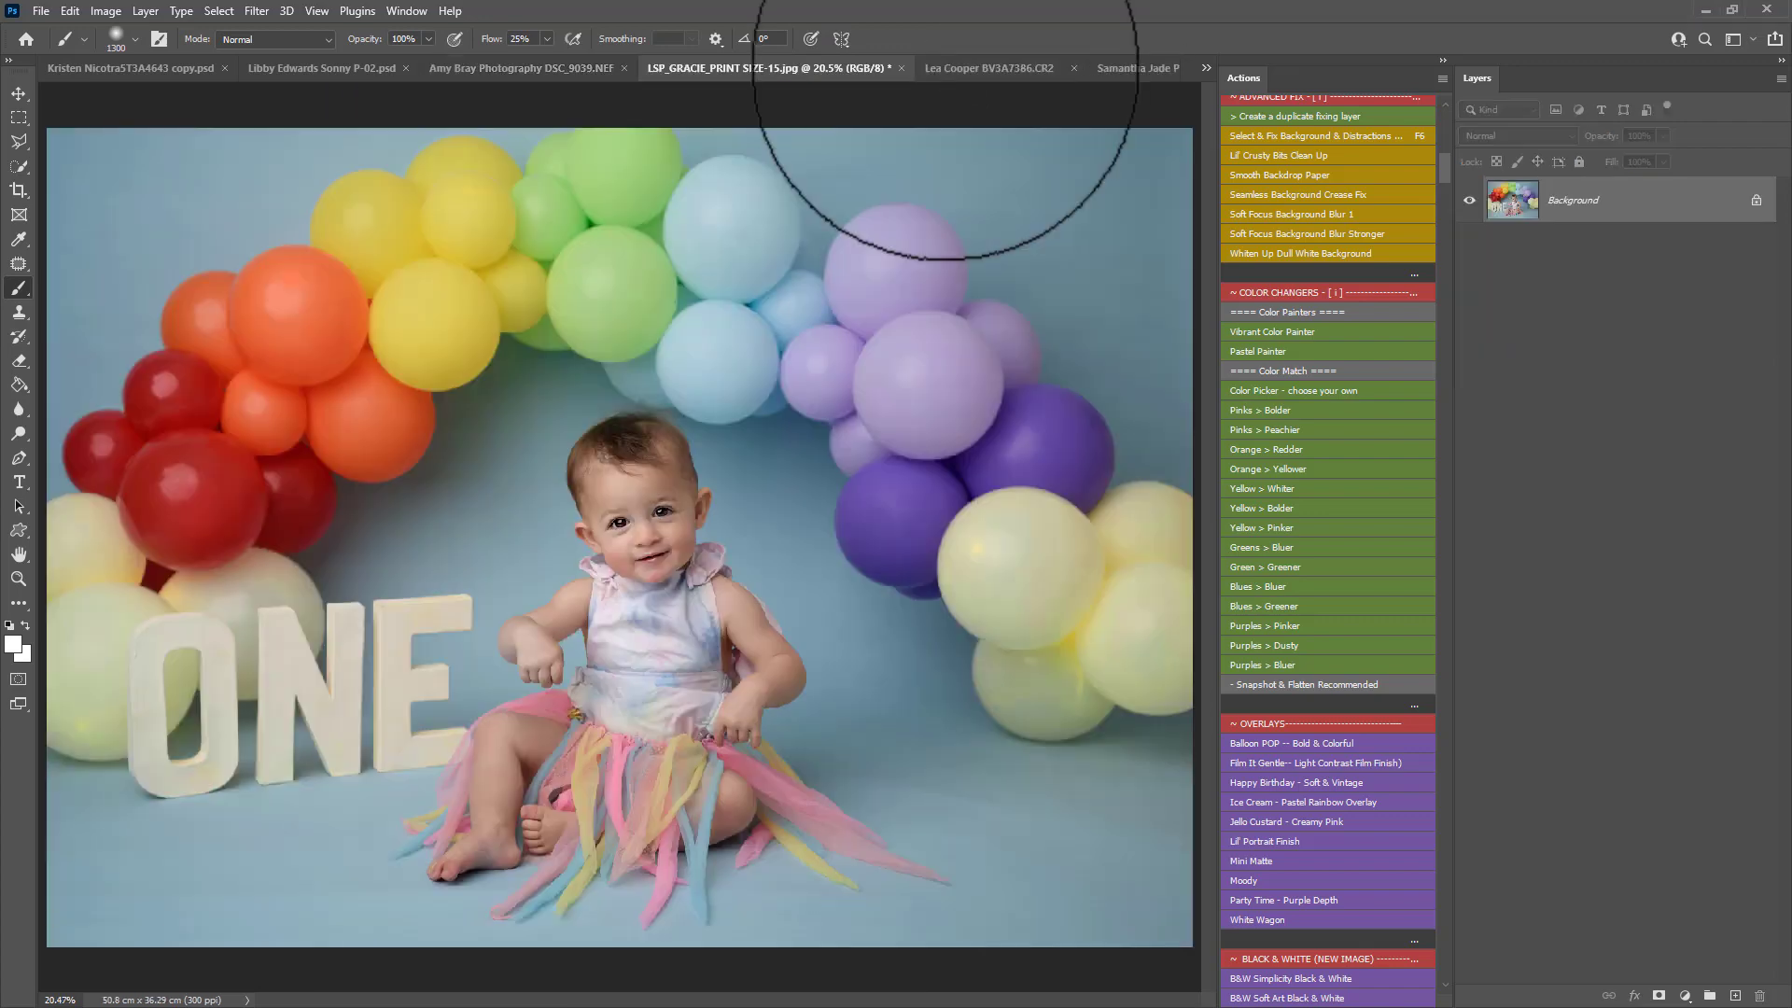
left_click(1290, 490)
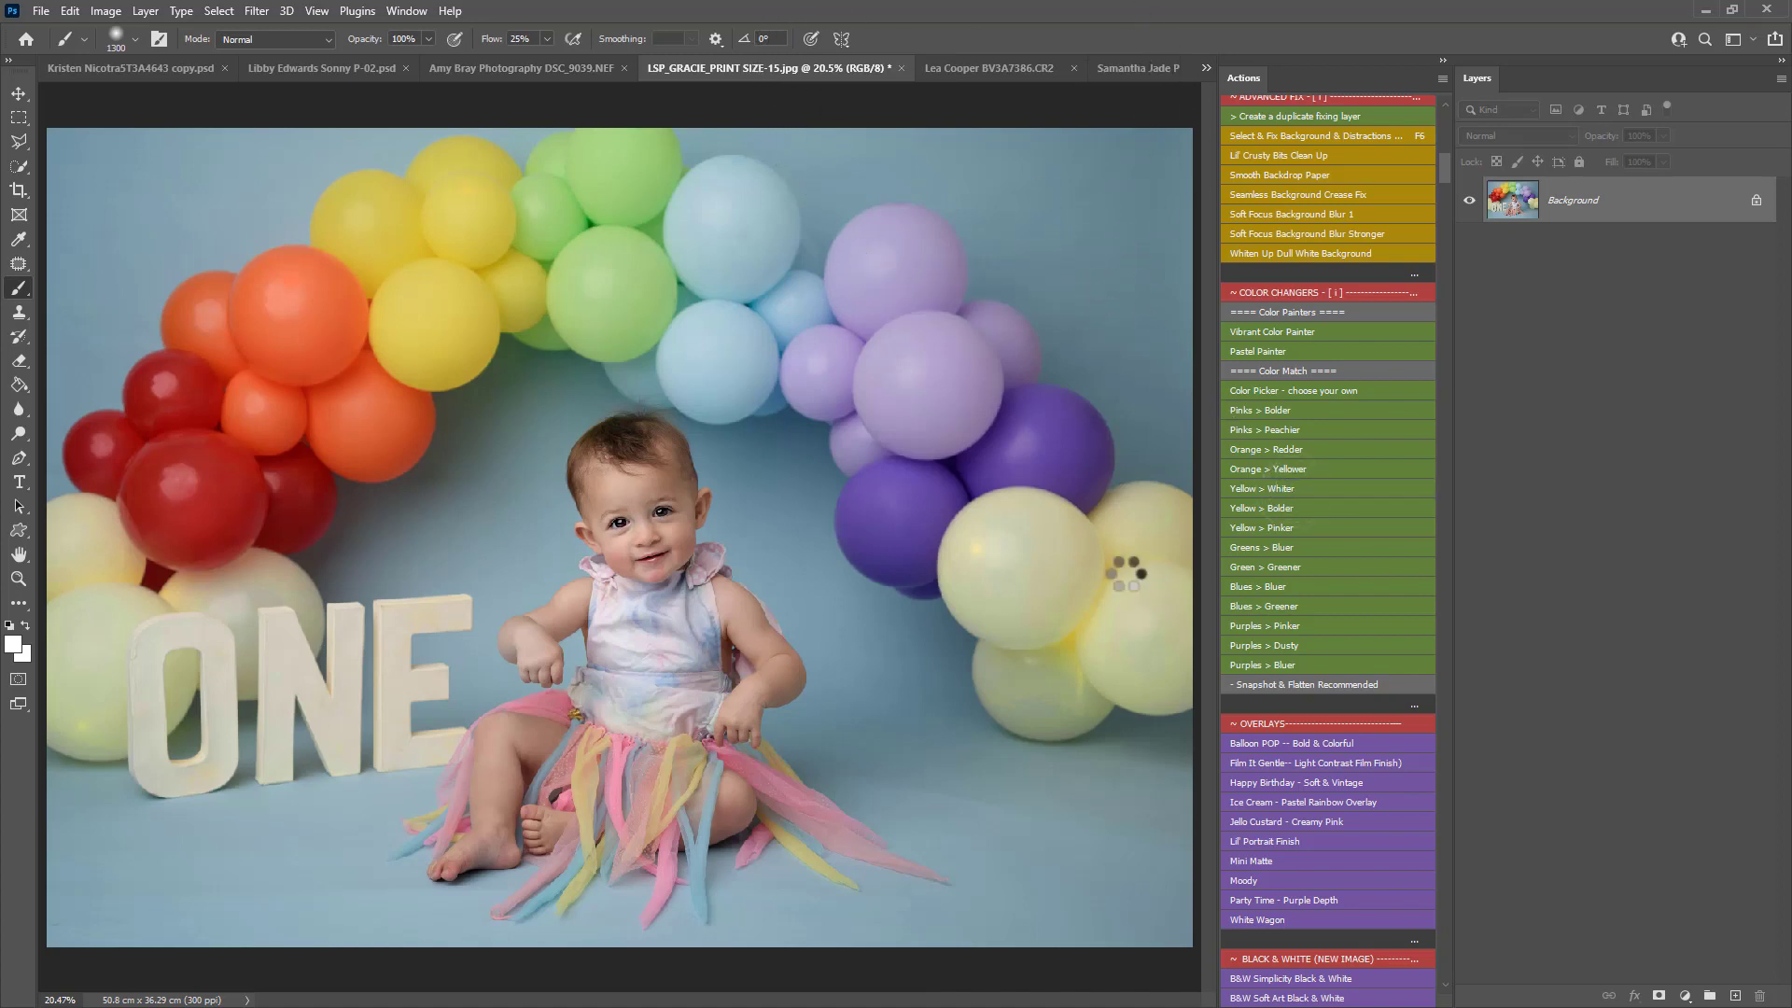
mouse_move(1080, 633)
left_mouse_down()
mouse_move(1101, 542)
mouse_move(960, 580)
left_mouse_up()
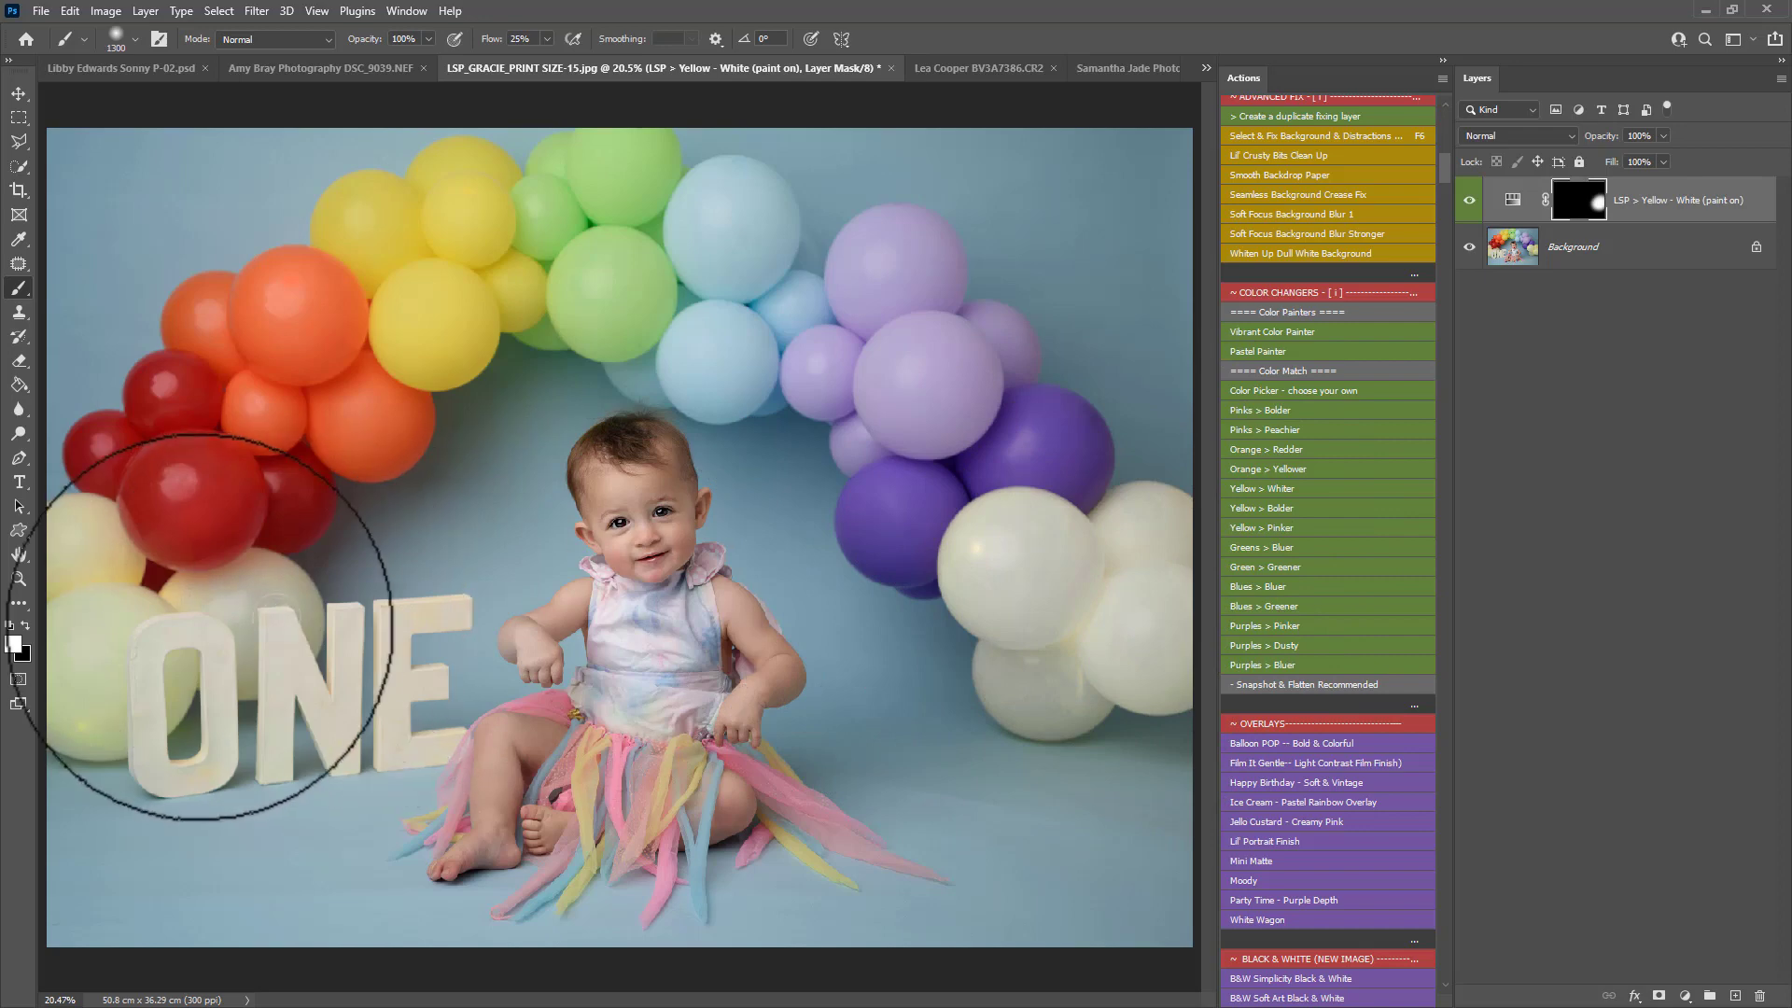
mouse_move(200, 628)
left_mouse_down()
mouse_move(187, 540)
mouse_move(121, 741)
left_mouse_up()
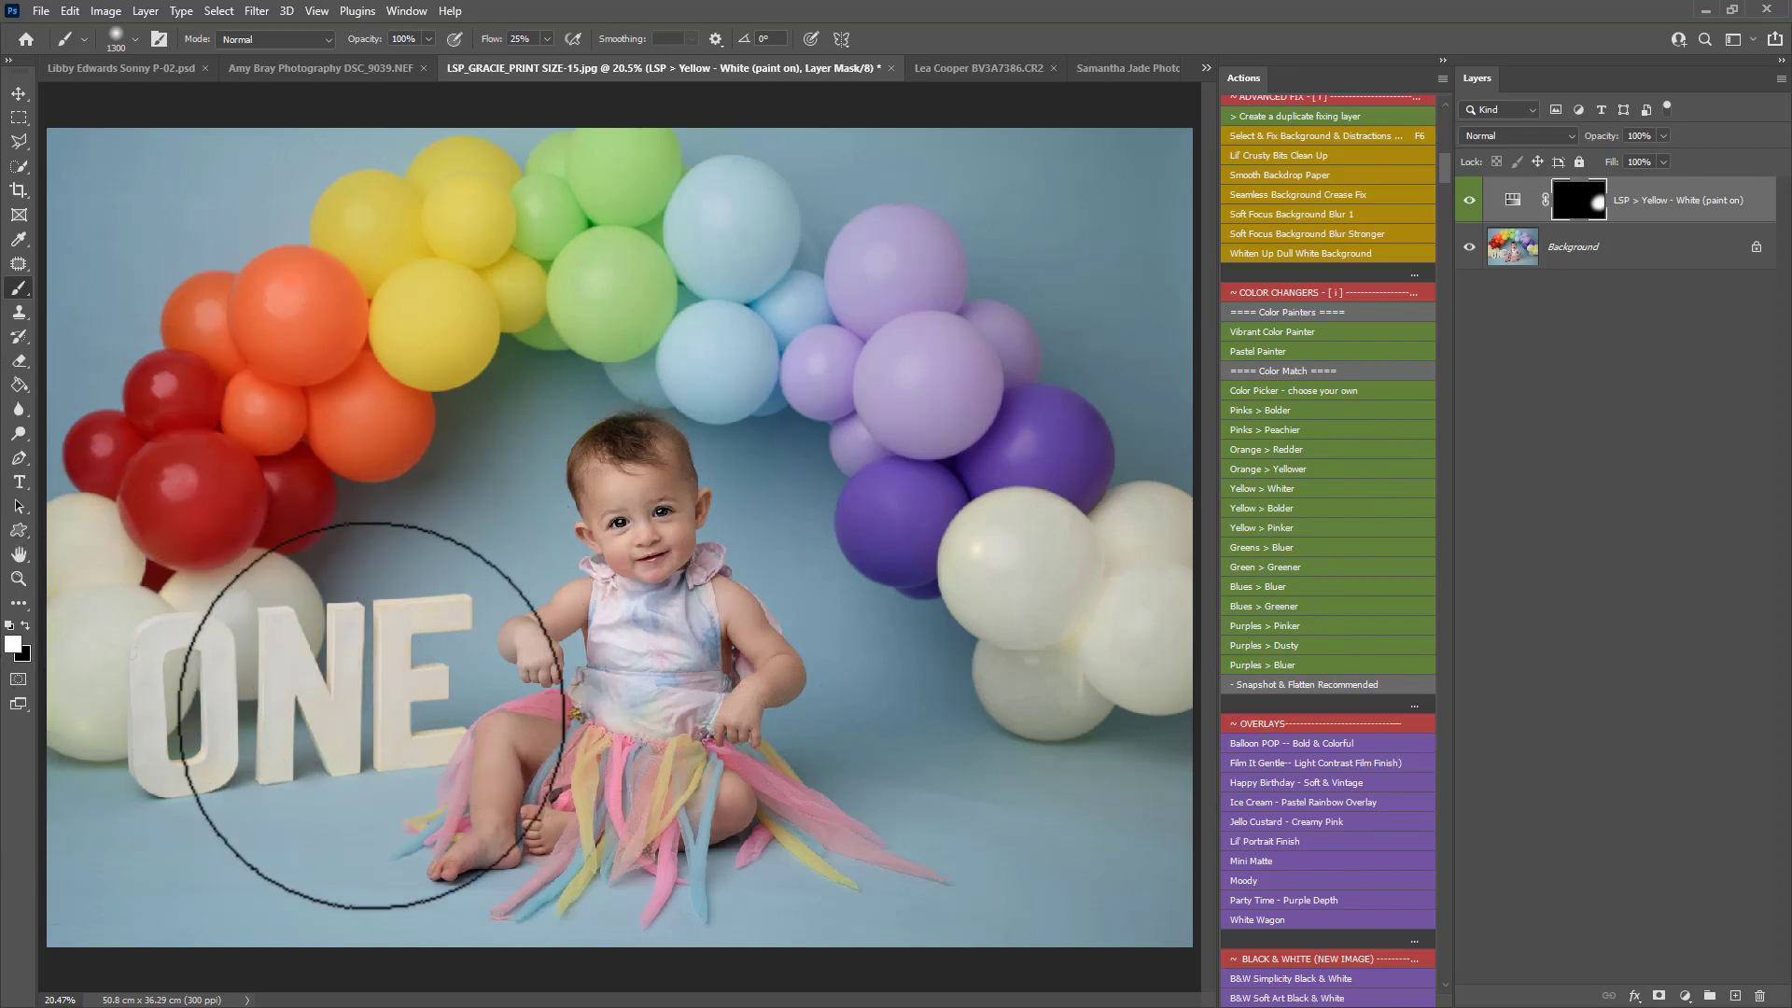
mouse_move(371, 715)
left_mouse_down()
mouse_move(20, 672)
mouse_move(239, 695)
left_mouse_up()
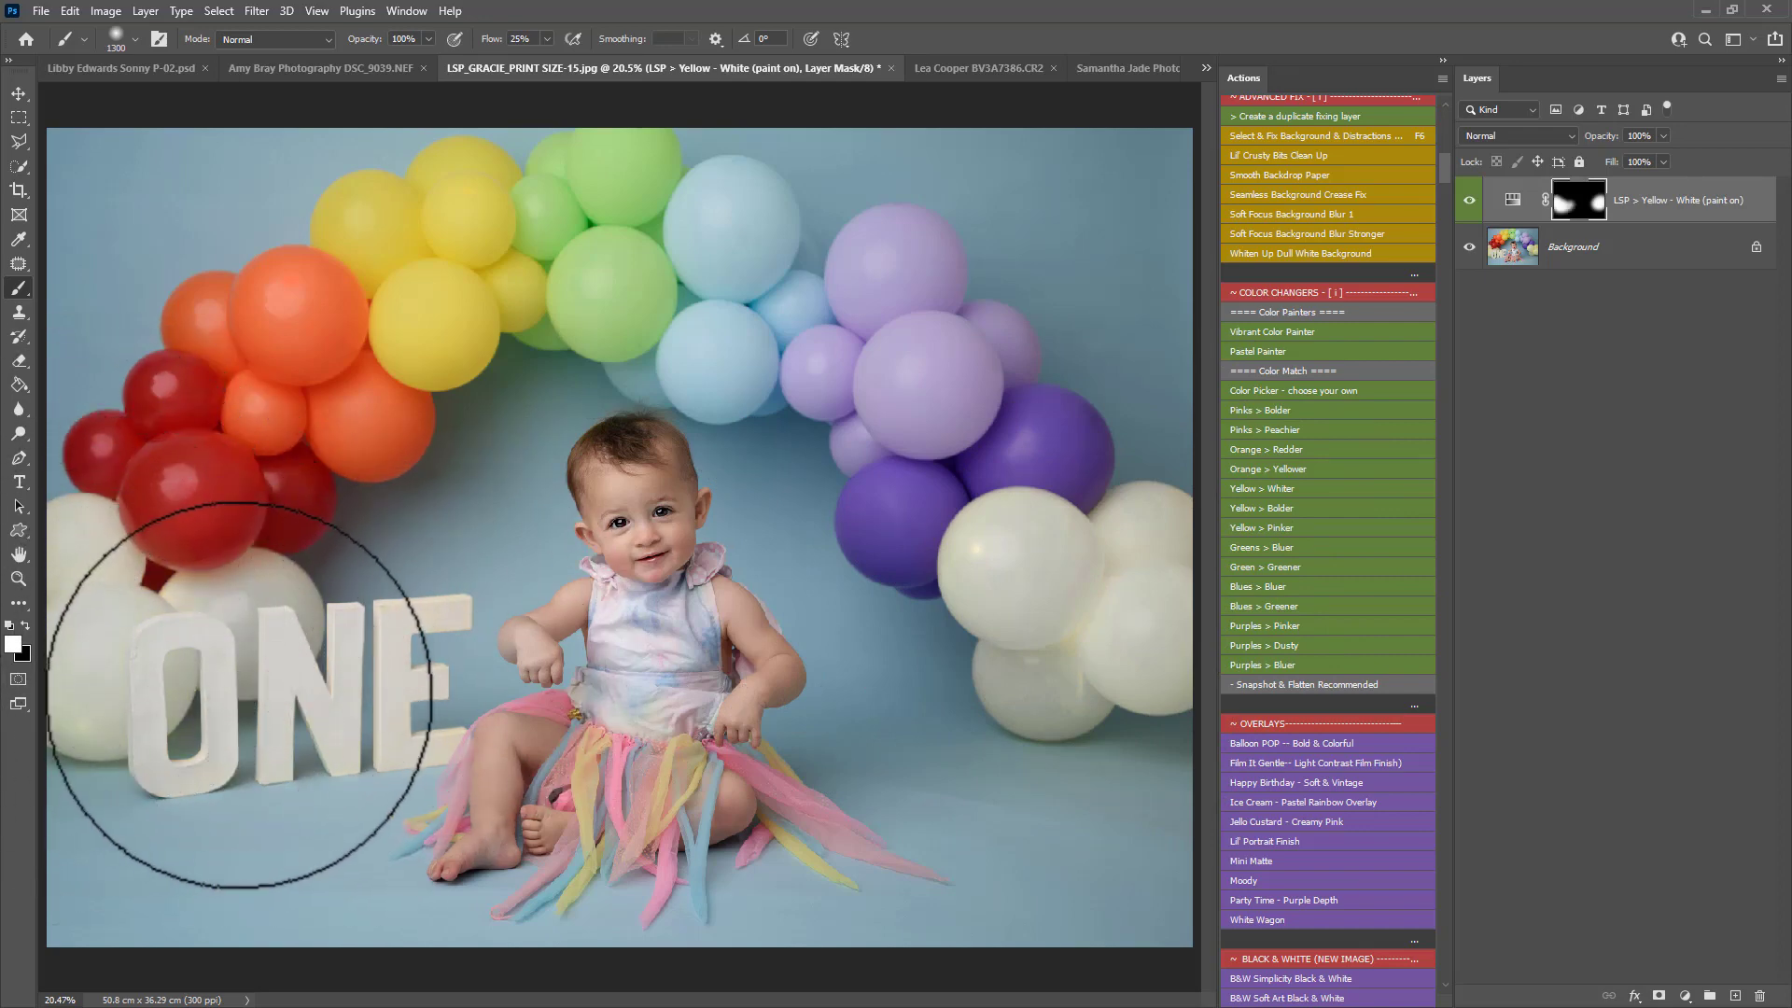
left_click(1469, 200)
left_click(1469, 200)
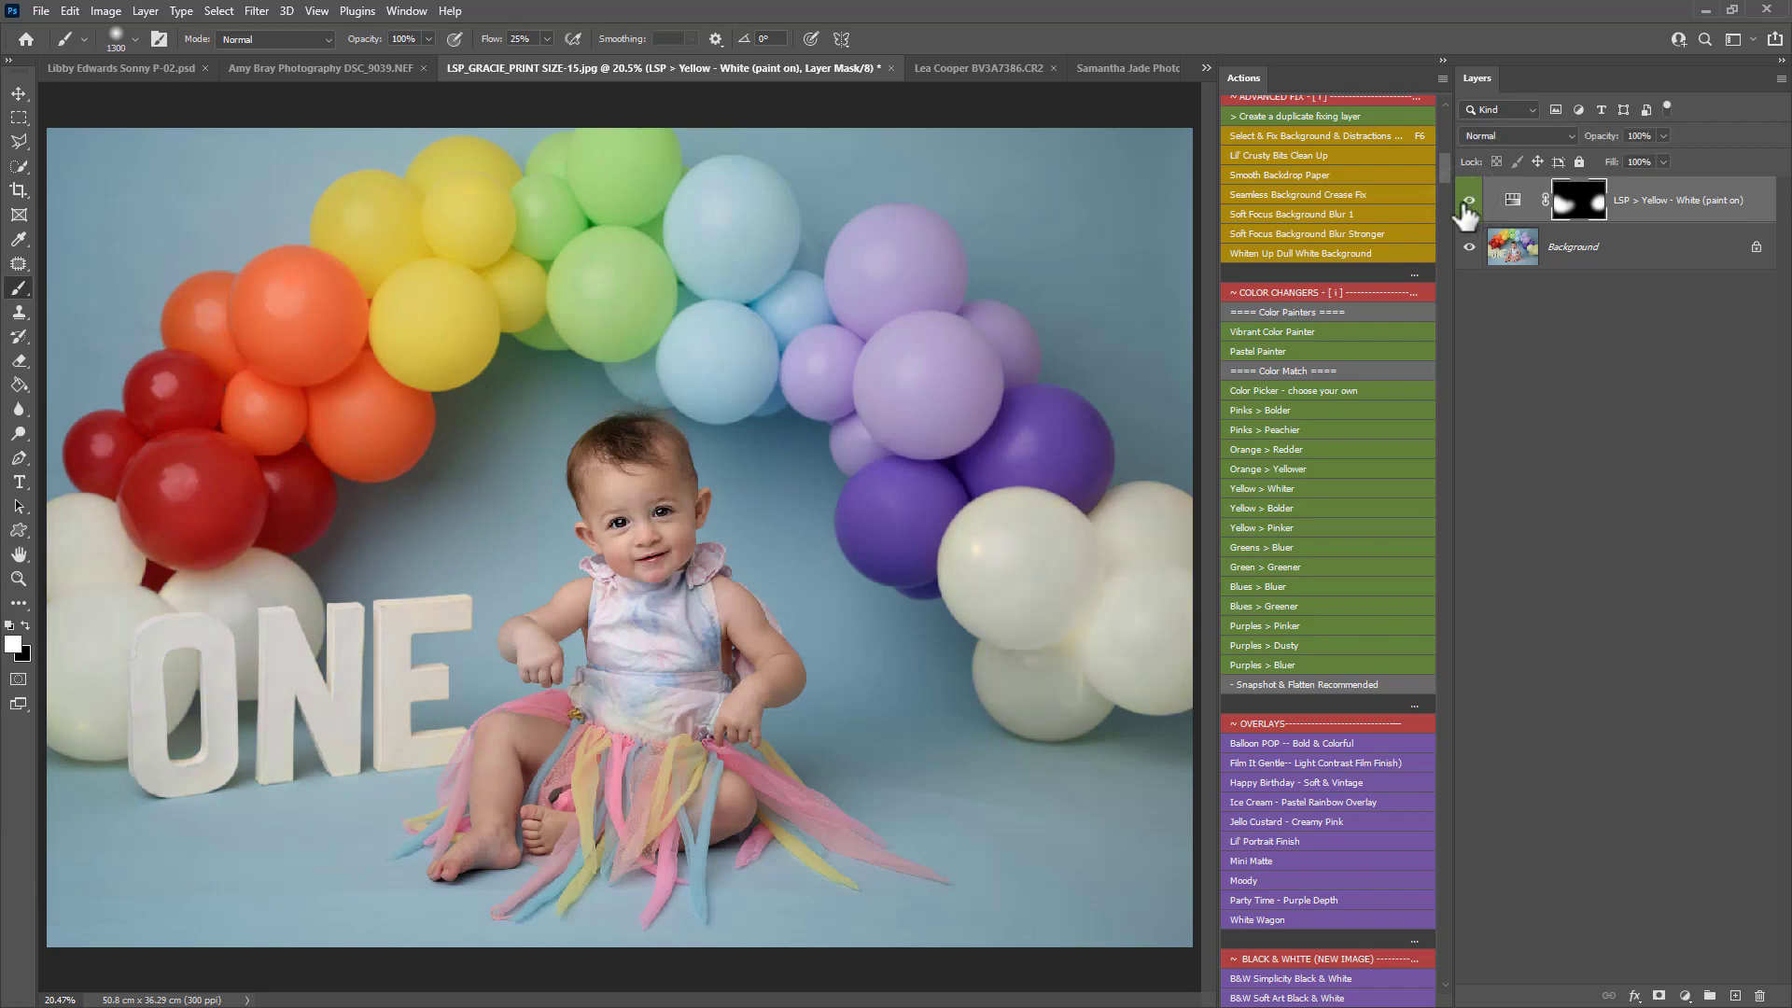
- Switch to the pink-balloon photo, run the Pinks > Bolder action, and paint its effect over the peach cake
left_click(951, 62)
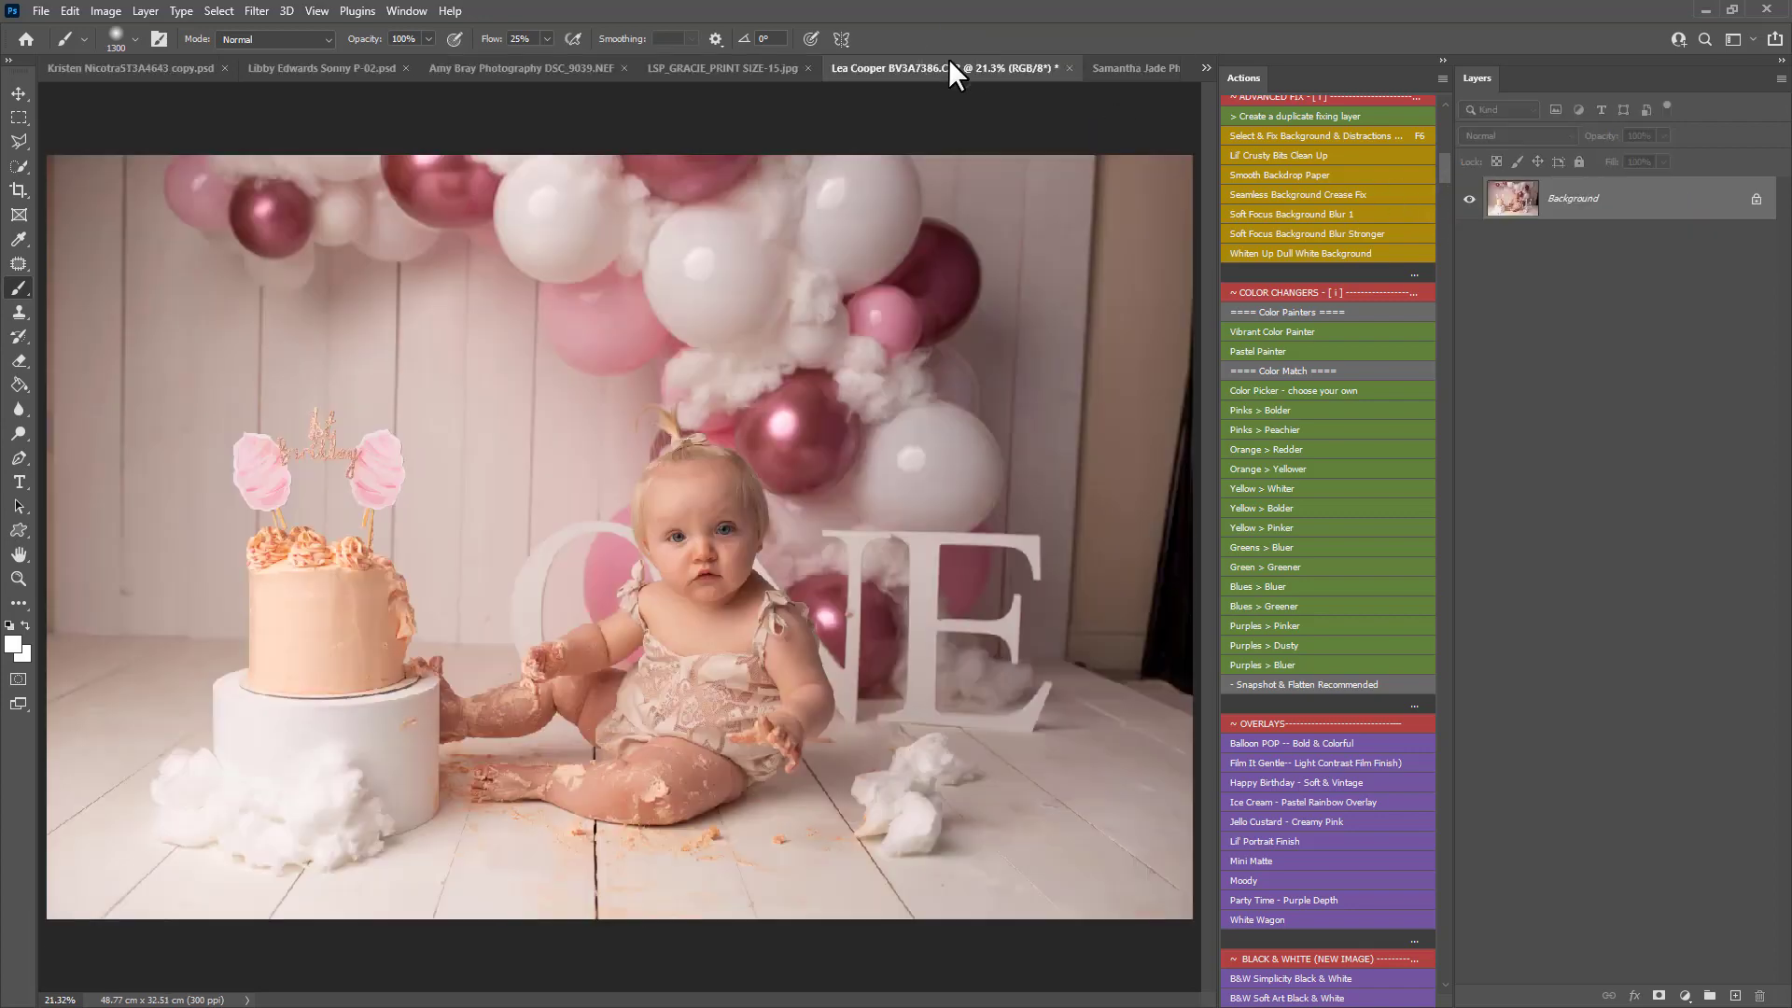
left_click(1270, 409)
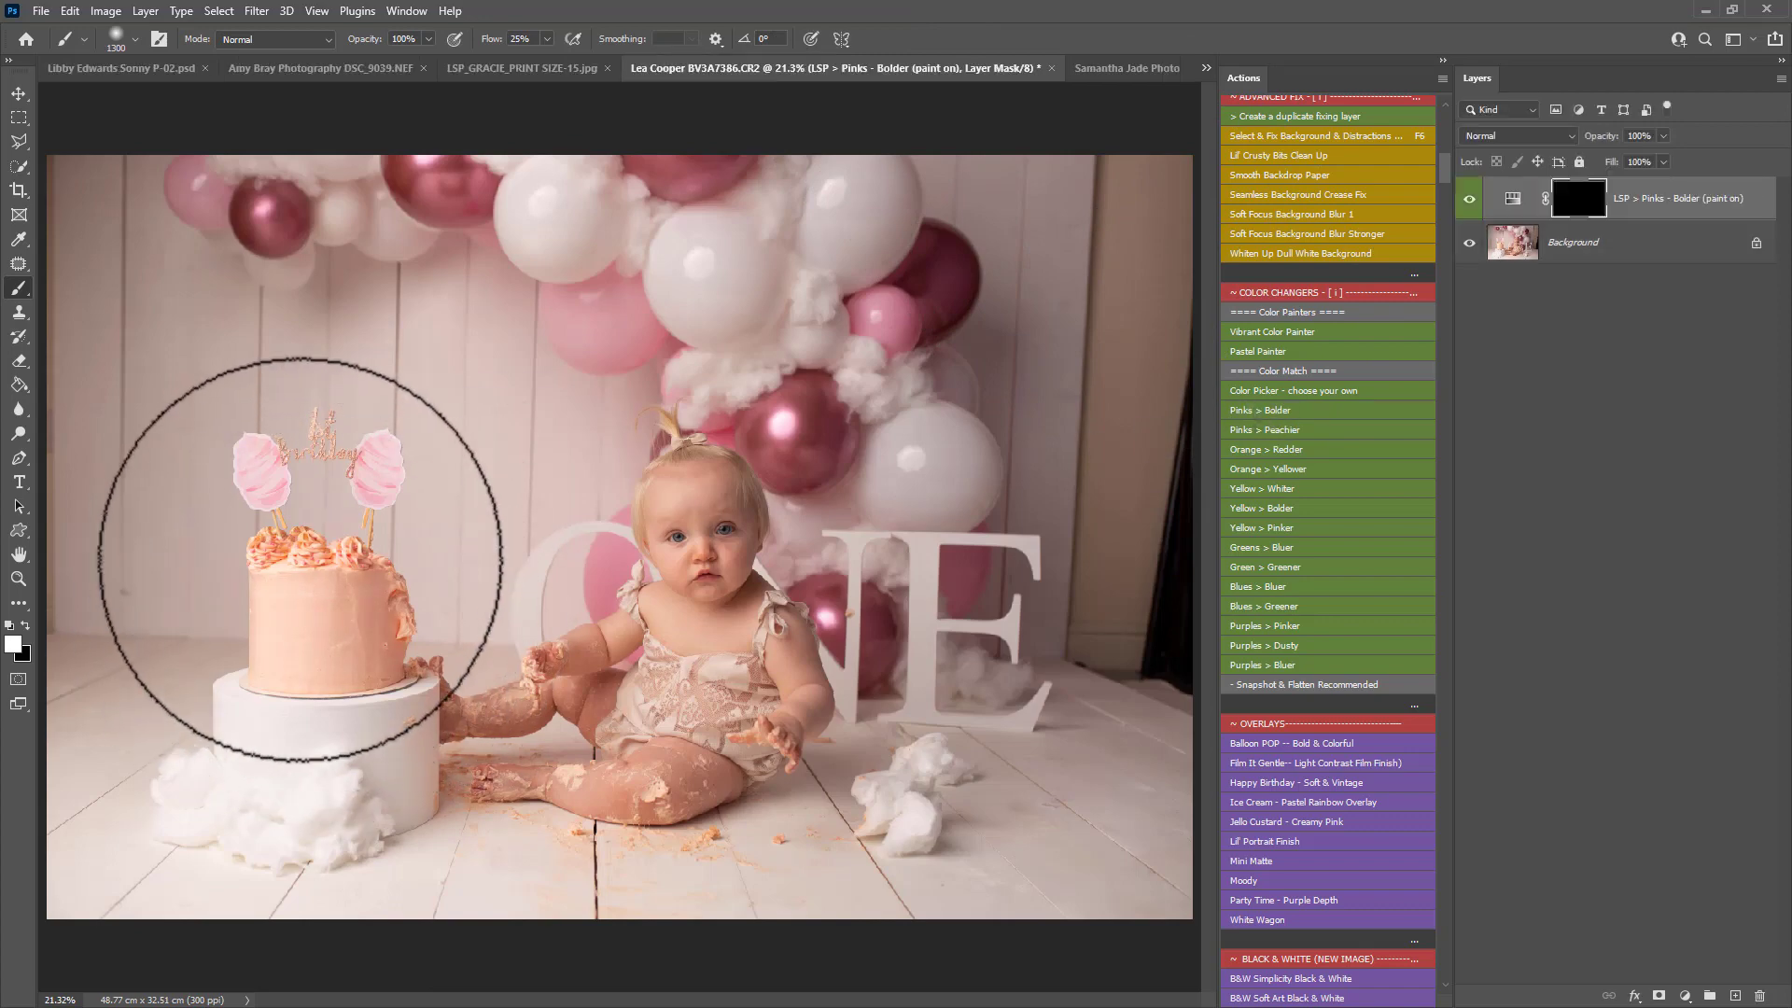
mouse_move(300, 558)
left_mouse_down()
mouse_move(369, 601)
mouse_move(355, 591)
mouse_move(320, 629)
mouse_move(371, 574)
left_mouse_up()
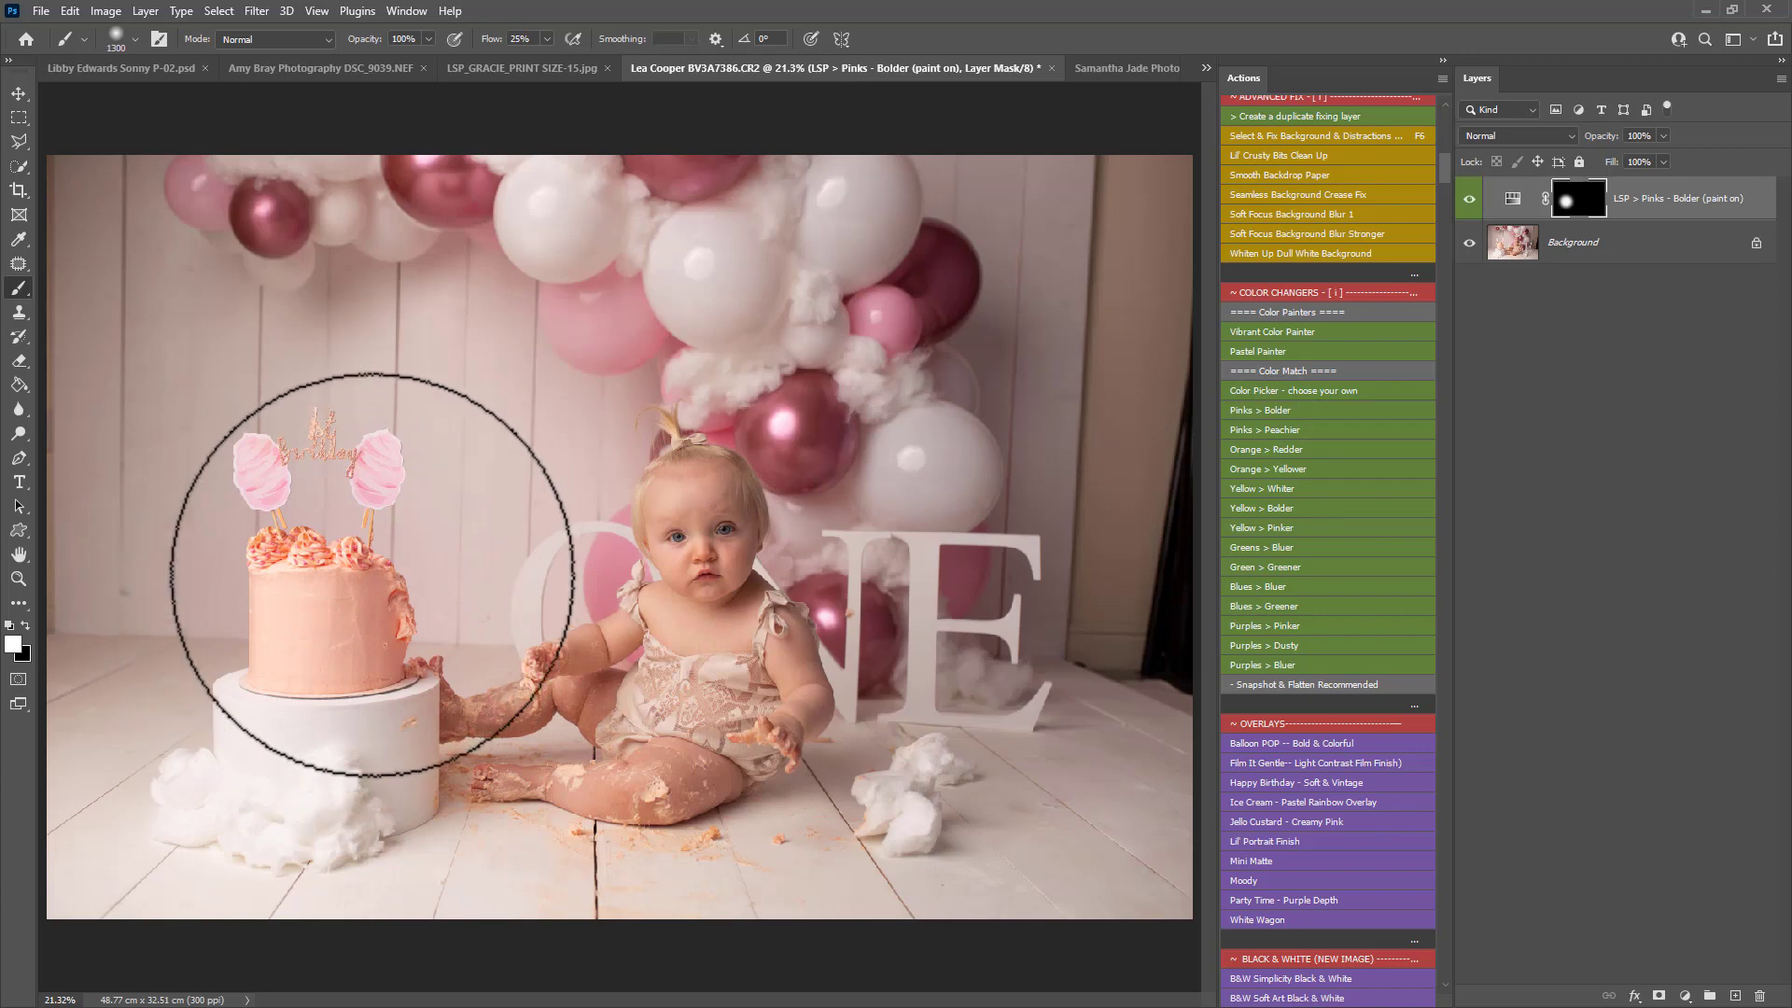
- Switch to the cloud-and-stars backdrop photo, run the Blues > Bluer action, and paint its effect over the turquoise cake and smeared icing
left_click(1111, 66)
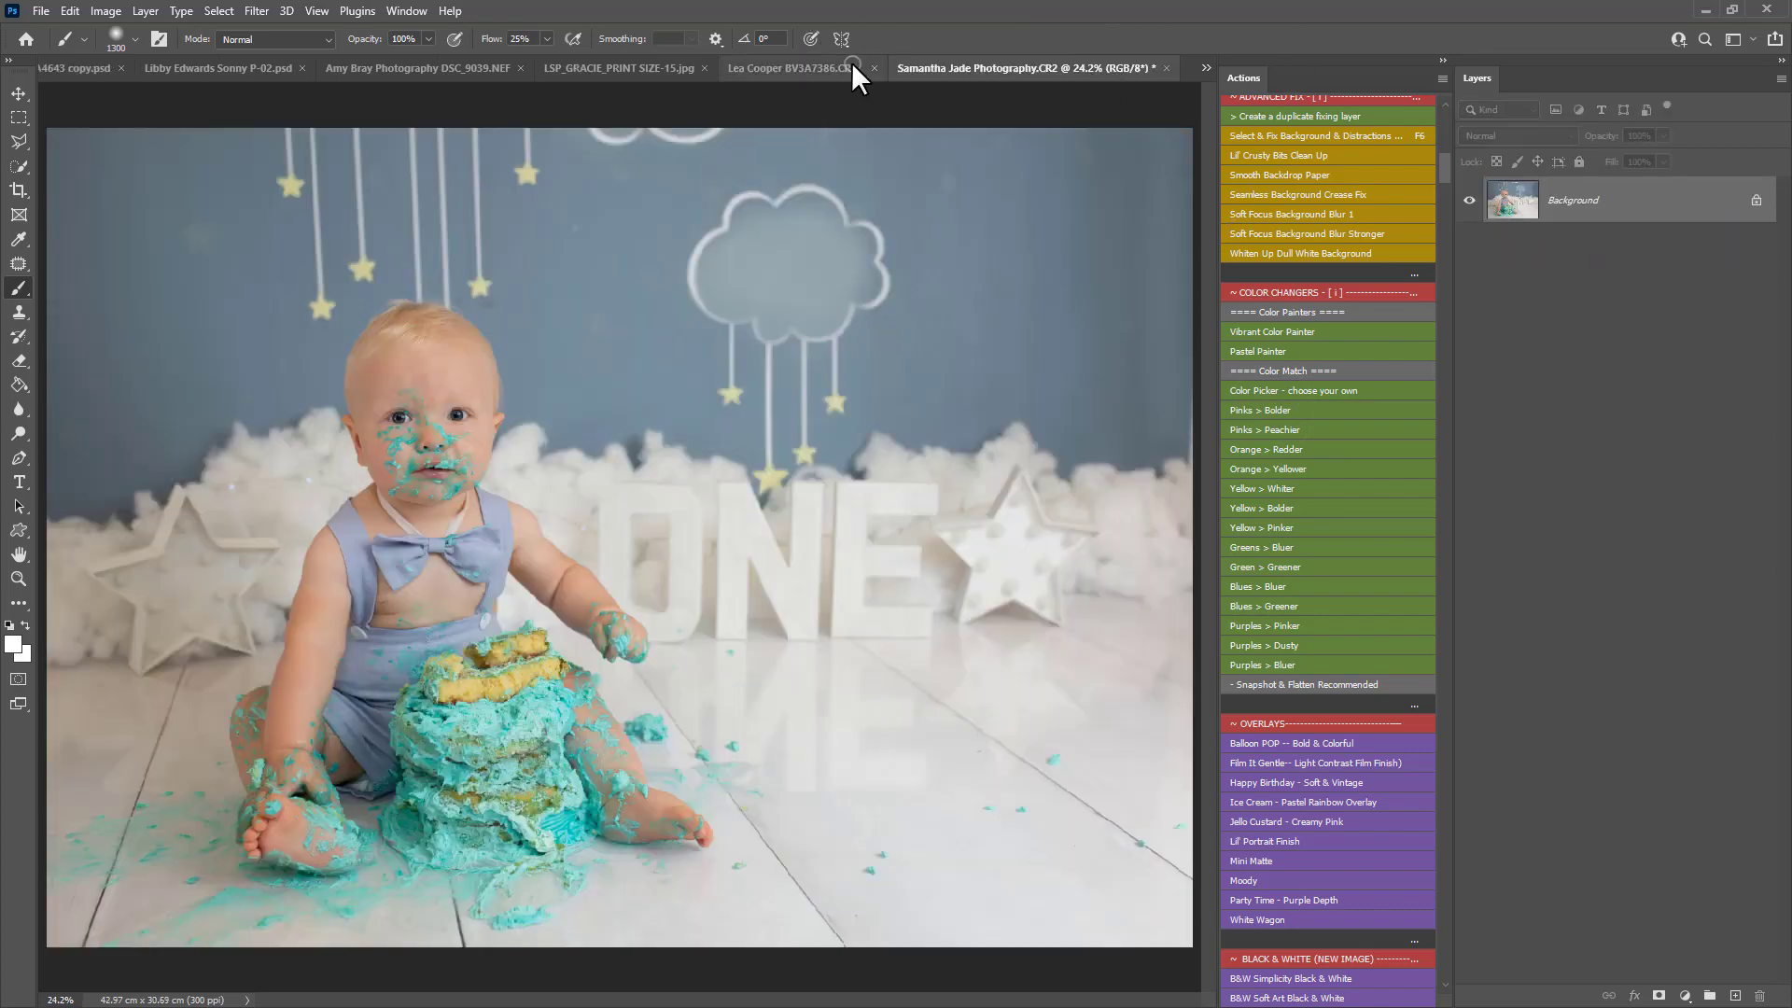
left_click(793, 68)
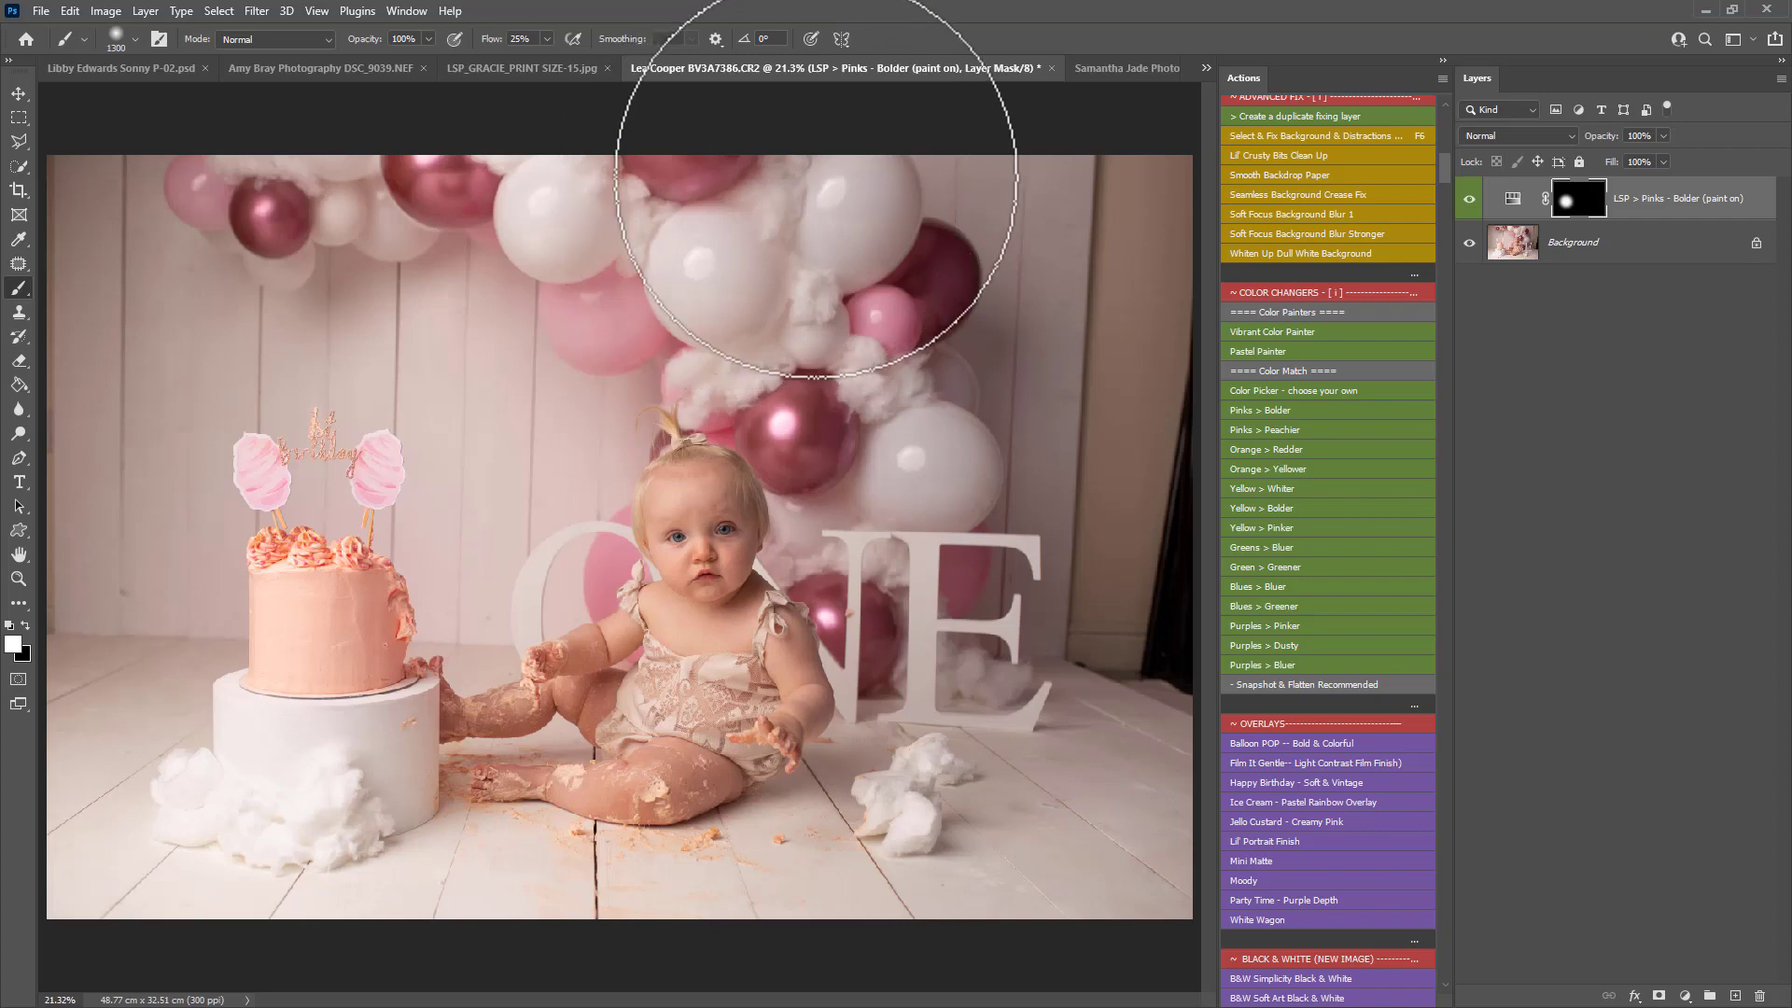
left_click(1101, 66)
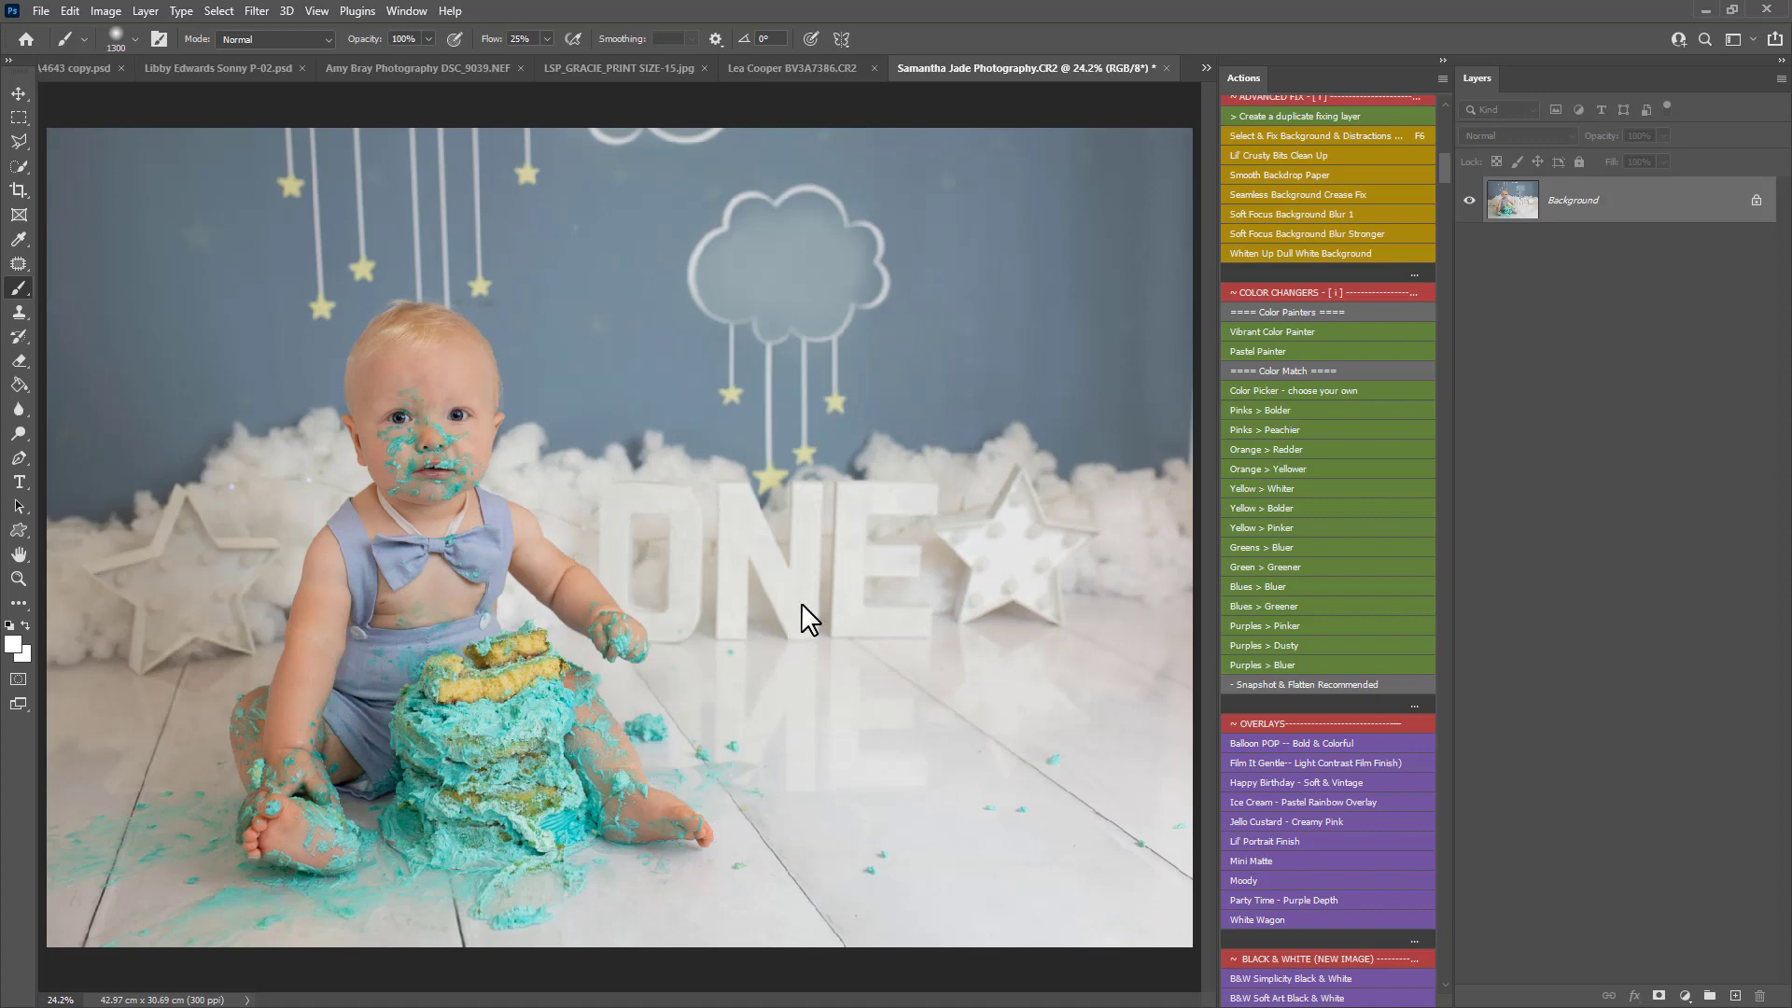
left_click(1264, 585)
mouse_move(622, 761)
left_mouse_down()
mouse_move(1125, 828)
mouse_move(1113, 788)
mouse_move(521, 837)
mouse_move(357, 878)
mouse_move(377, 792)
mouse_move(383, 809)
mouse_move(258, 783)
mouse_move(469, 747)
mouse_move(533, 540)
mouse_move(461, 452)
mouse_move(396, 418)
mouse_move(412, 425)
mouse_move(399, 452)
mouse_move(427, 465)
mouse_move(483, 713)
mouse_move(578, 687)
left_mouse_up()
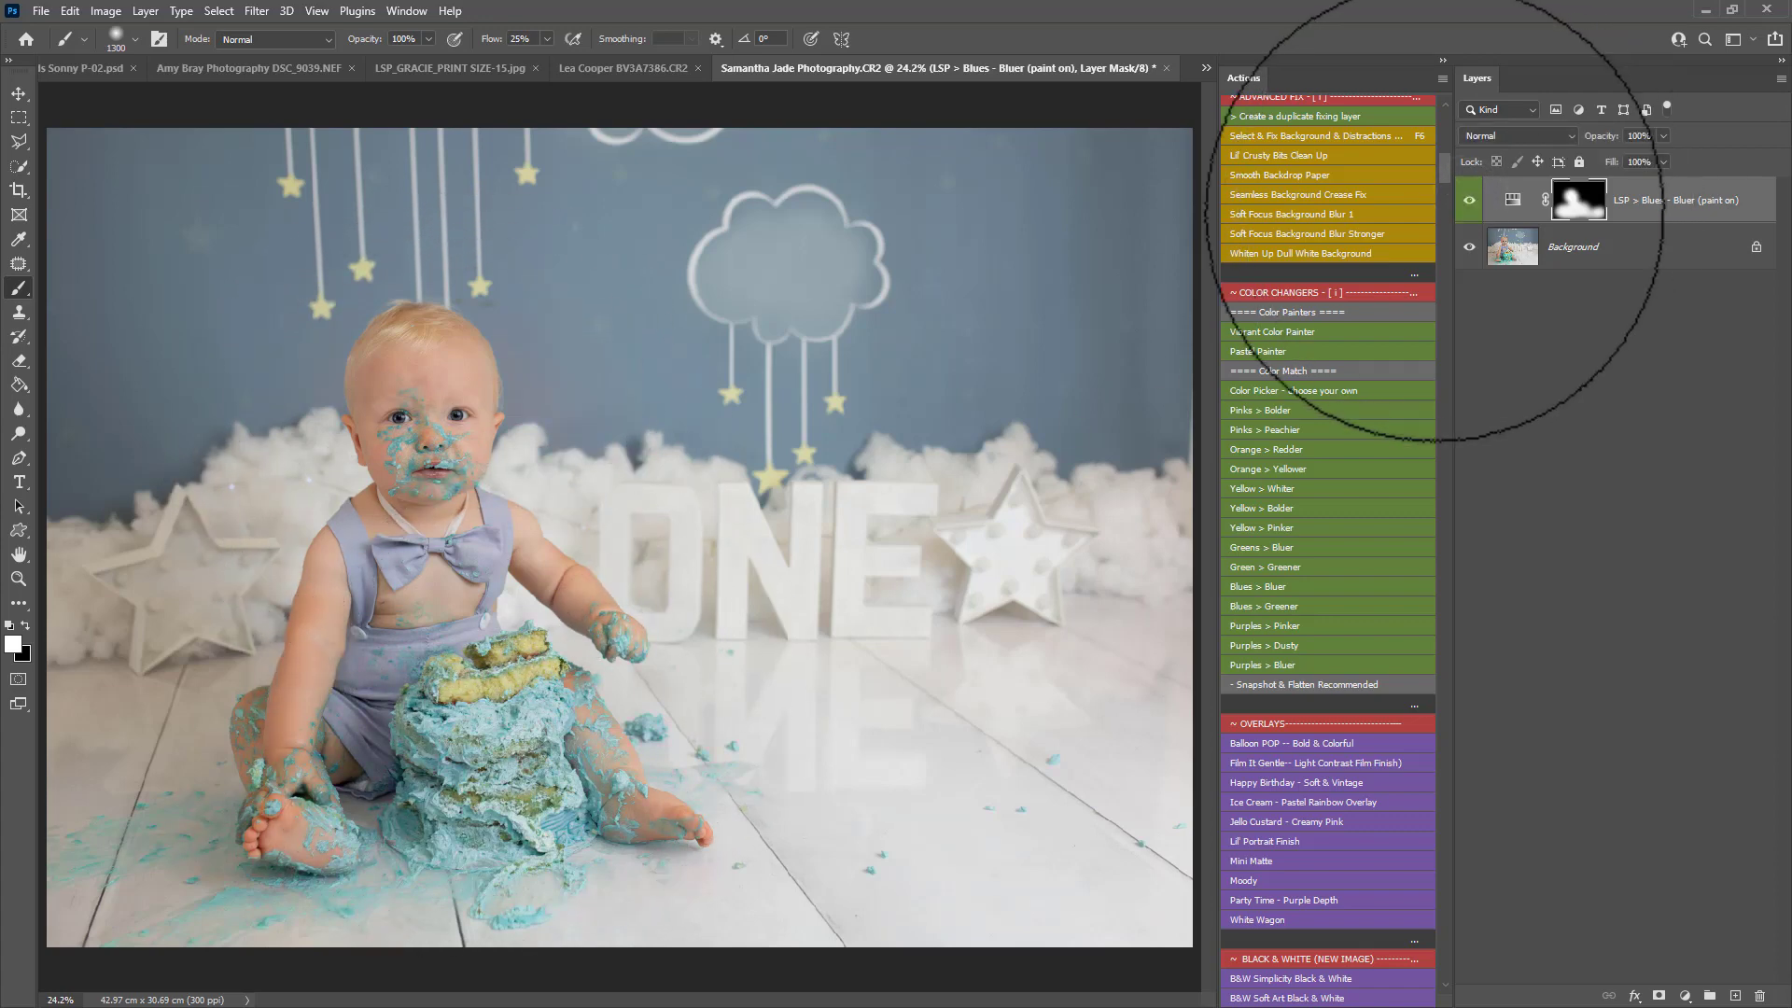
- Shrink the brush to 90 px, paint black over the cake's yellow sponge layers to remove the blue effect, and toggle the layer to compare
key("bracketleft")
key("bracketleft")
key("bracketleft")
key("bracketleft")
key("bracketleft")
key("bracketleft")
key("bracketleft")
key("bracketleft")
key("bracketleft")
key("bracketleft")
key("bracketleft")
key("bracketleft")
key("bracketleft")
key("bracketleft")
key("bracketleft")
key("bracketleft")
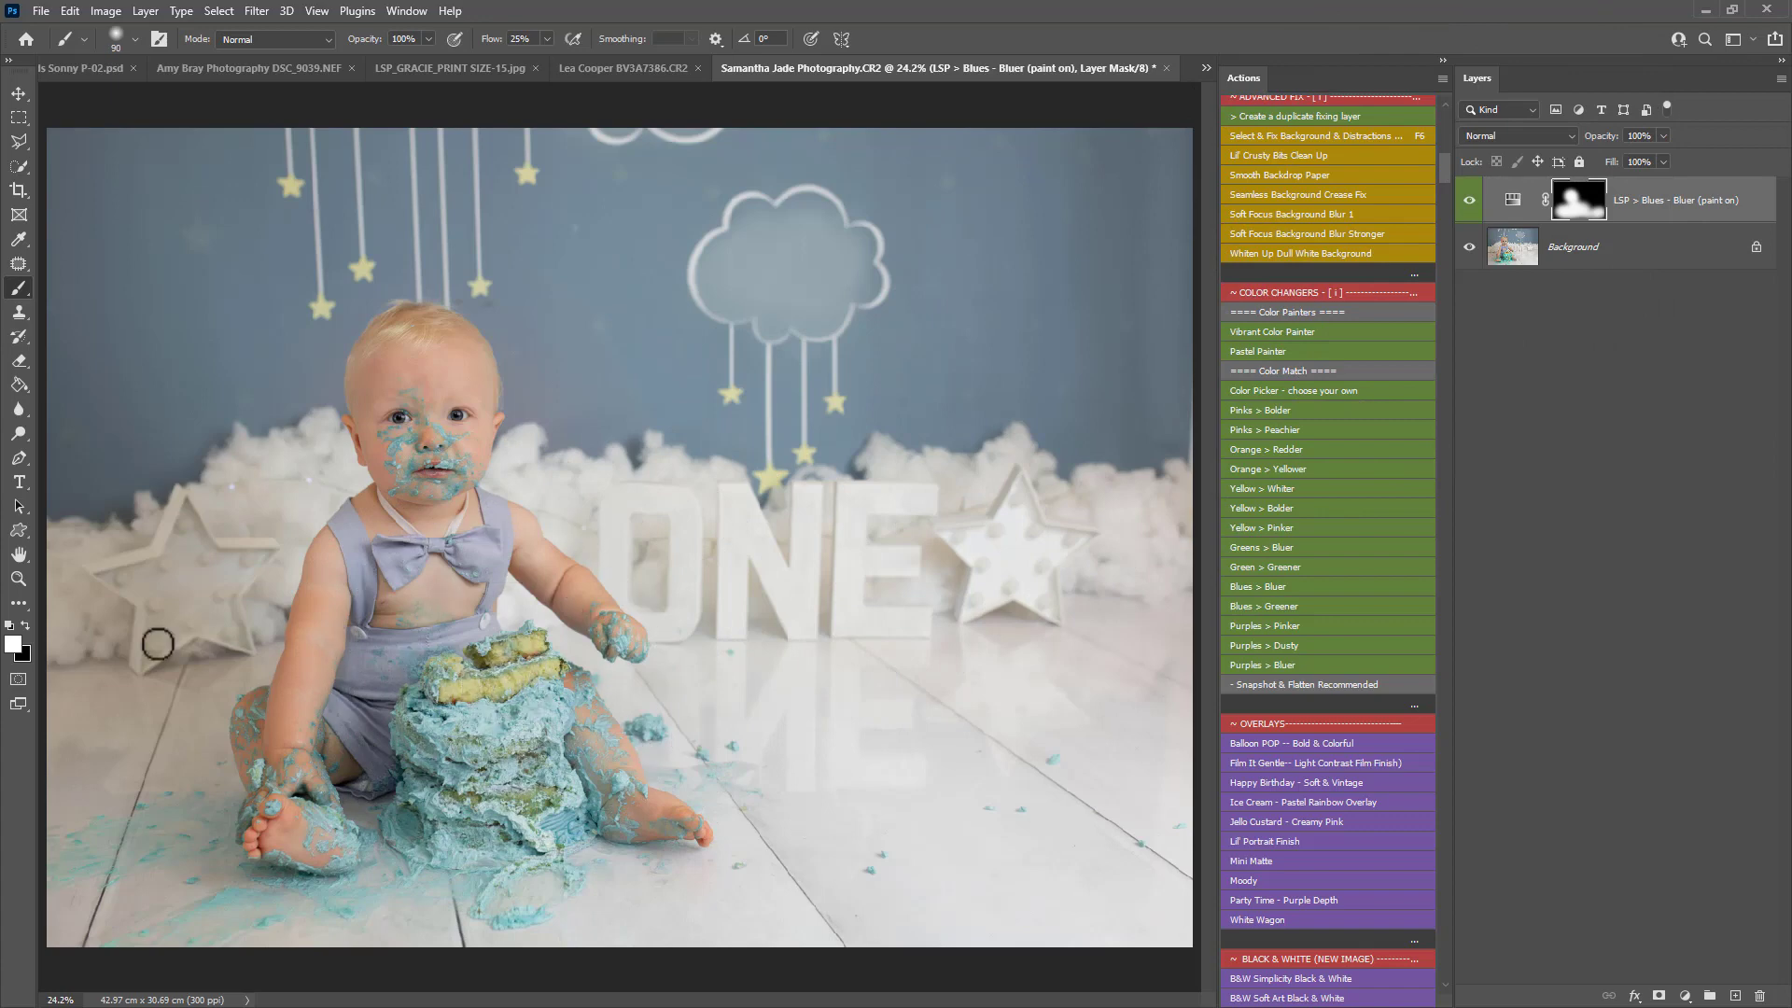
left_click(27, 627)
left_click_drag(466, 690, 561, 669)
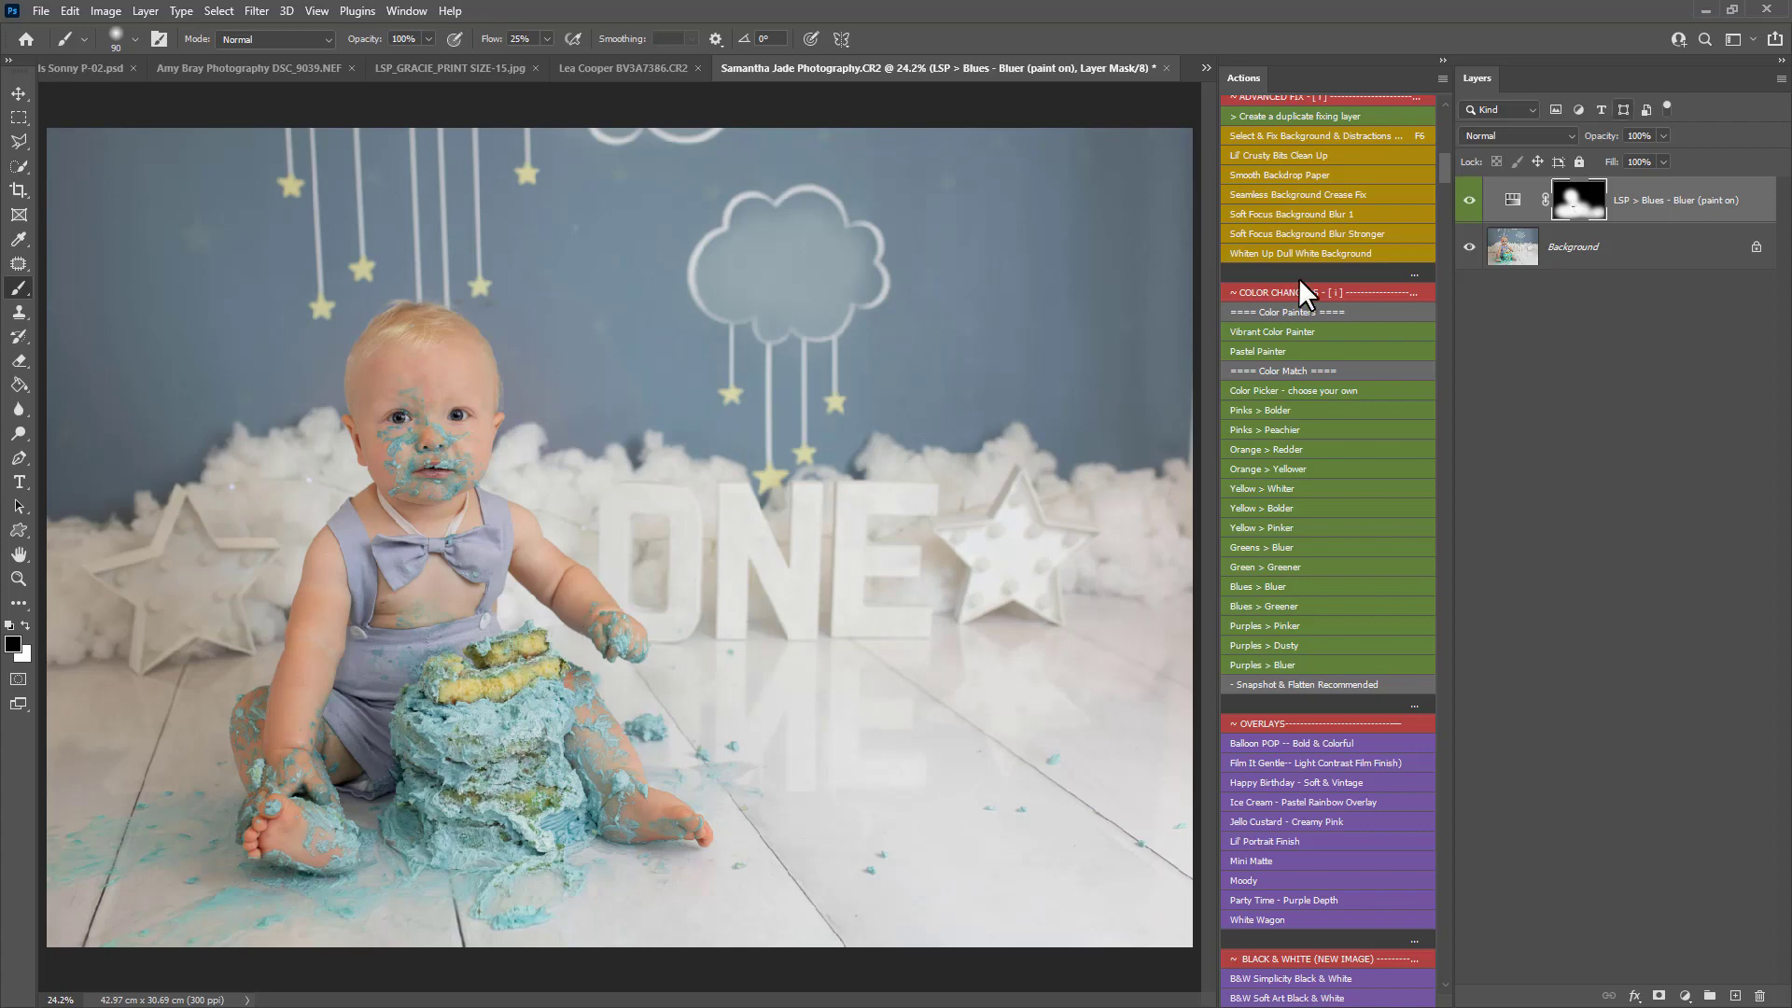
left_click(1468, 200)
- Return to the purple-balloon photo, compare it with and without both color layers, and leave them hidden with the Background layer selected
left_click(649, 65)
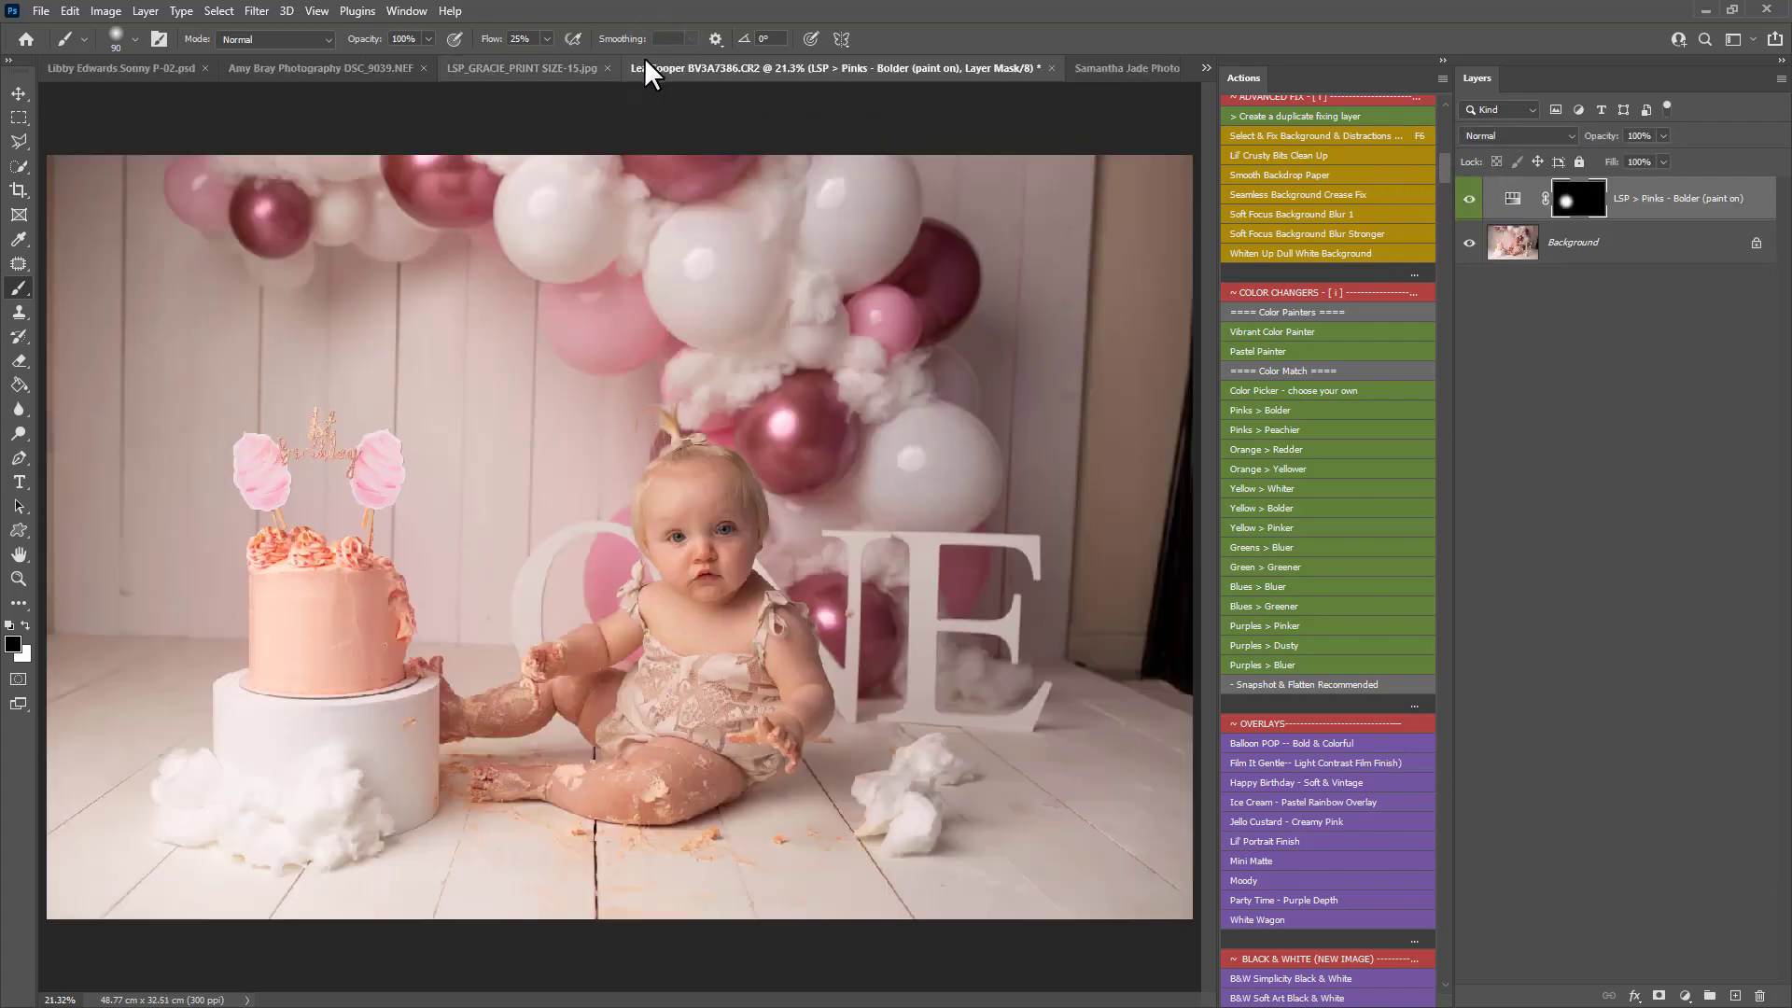
left_click(486, 67)
left_click(365, 68)
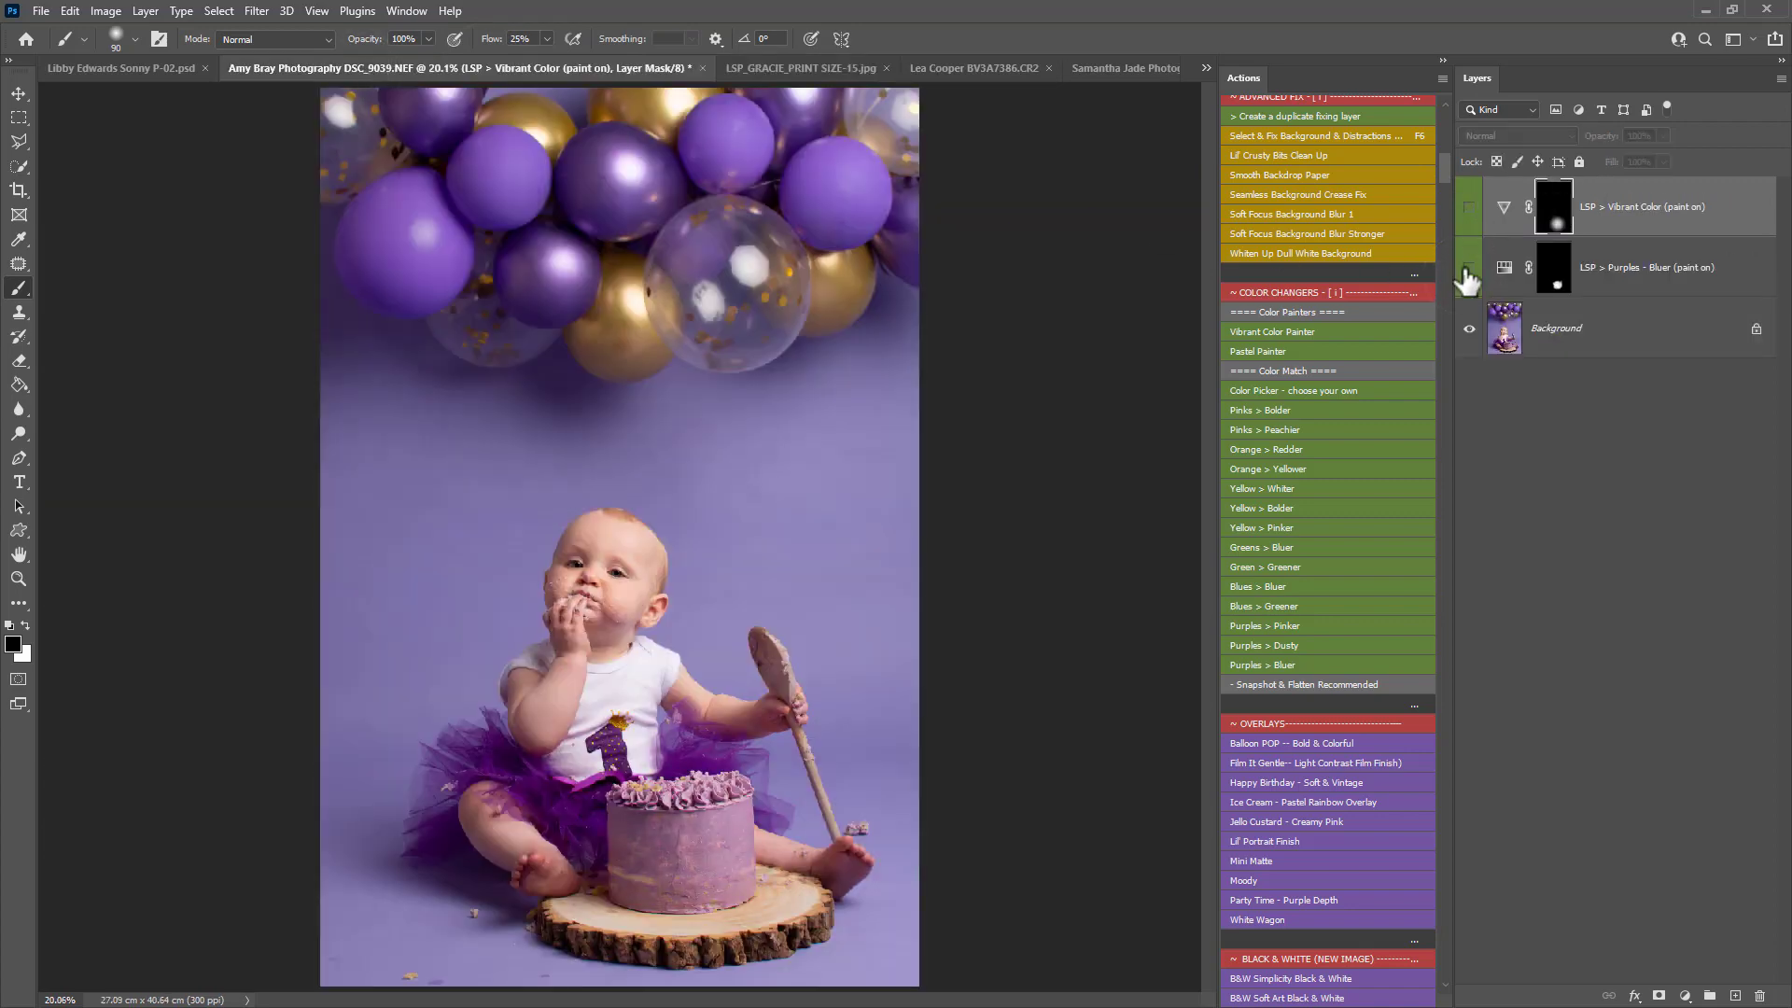
left_click(1470, 207)
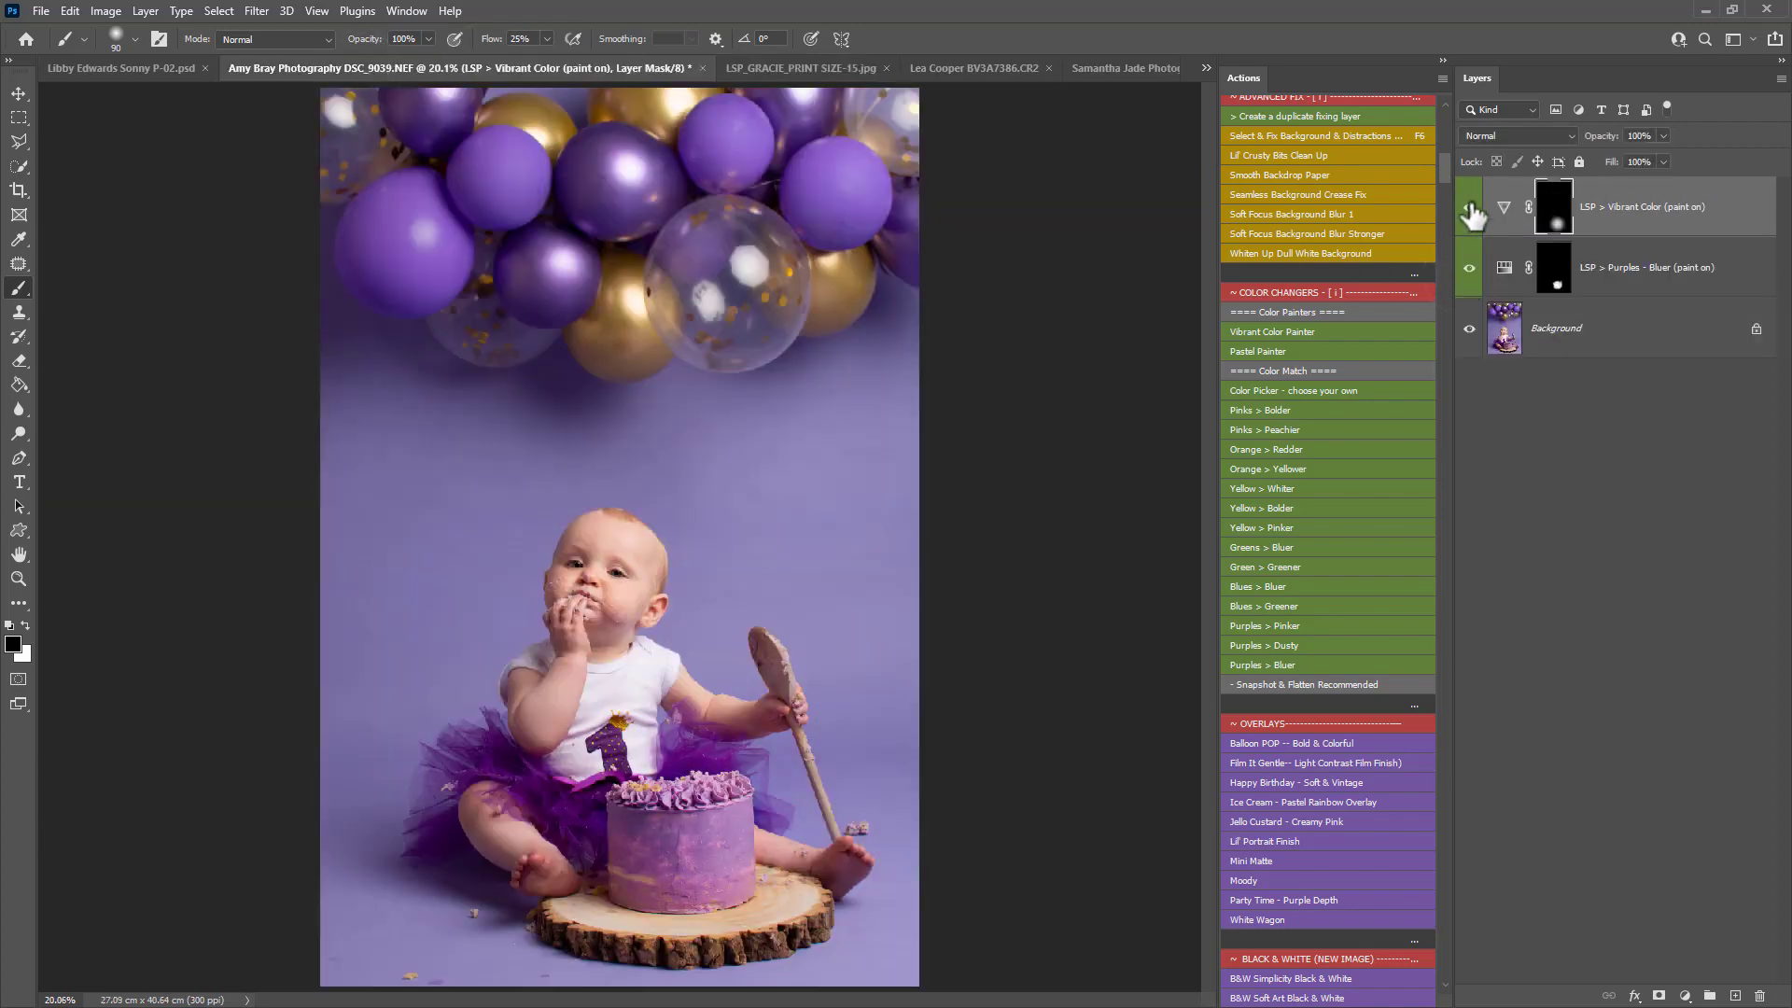
left_click(1469, 270)
left_click(1469, 208)
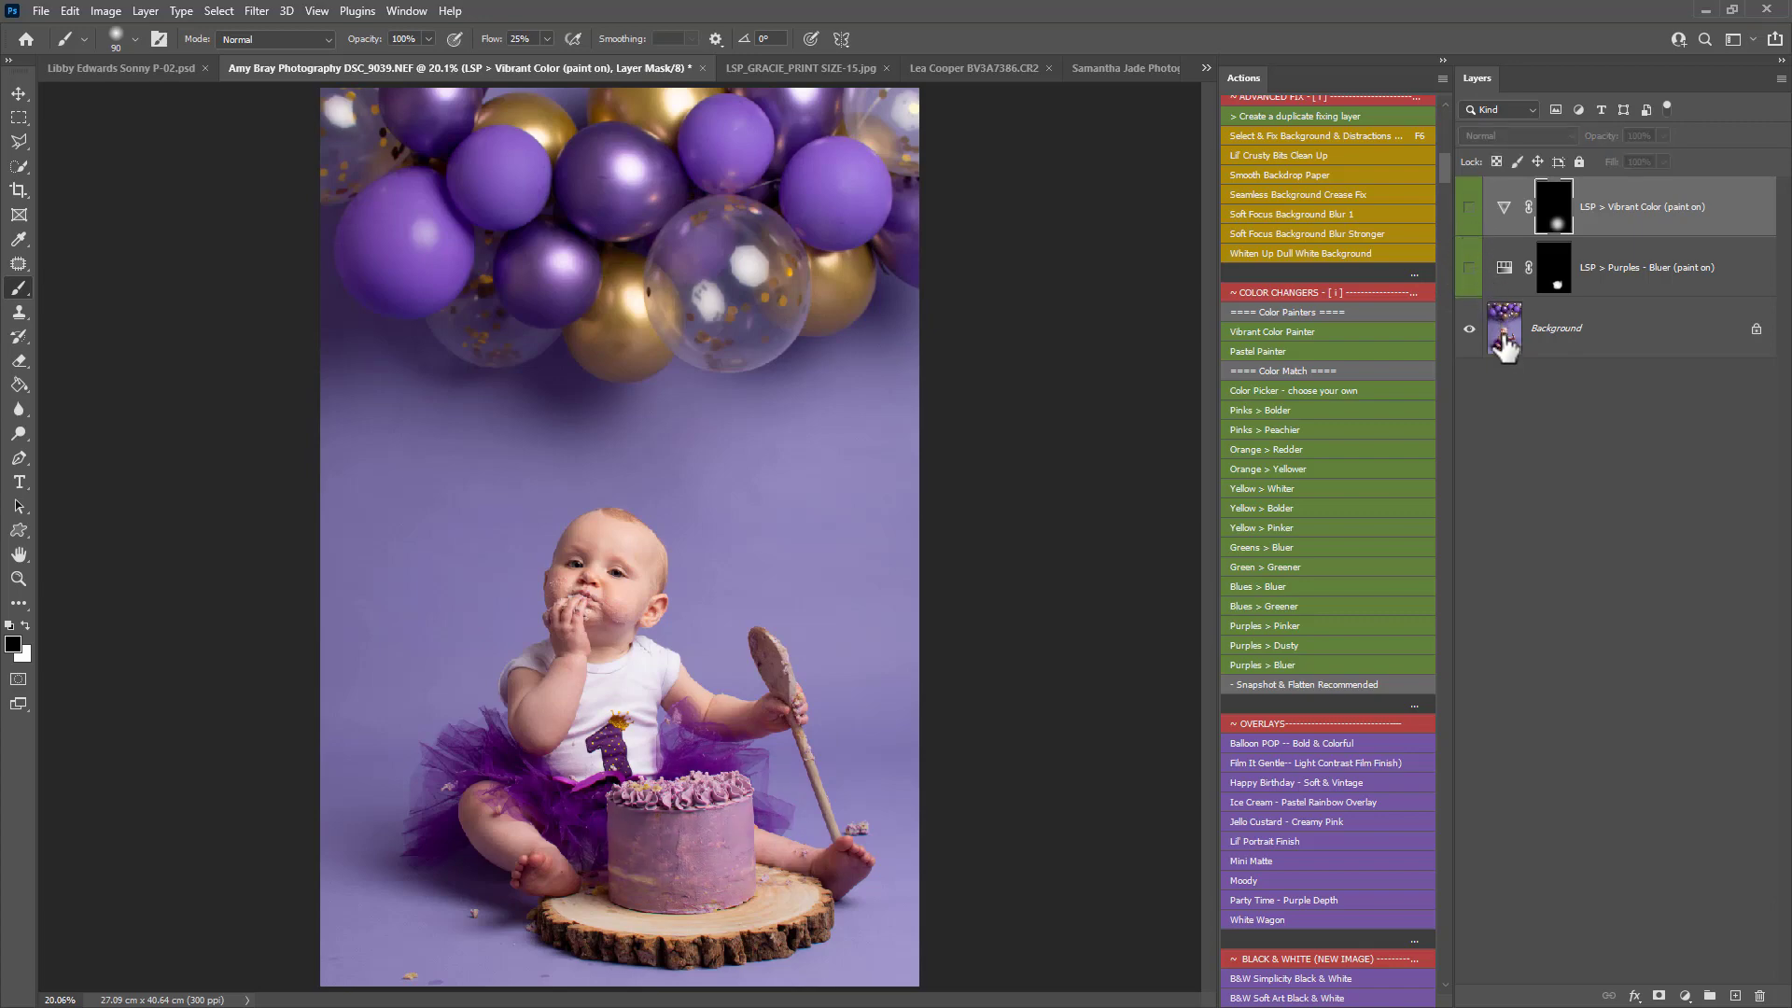
left_click(1502, 340)
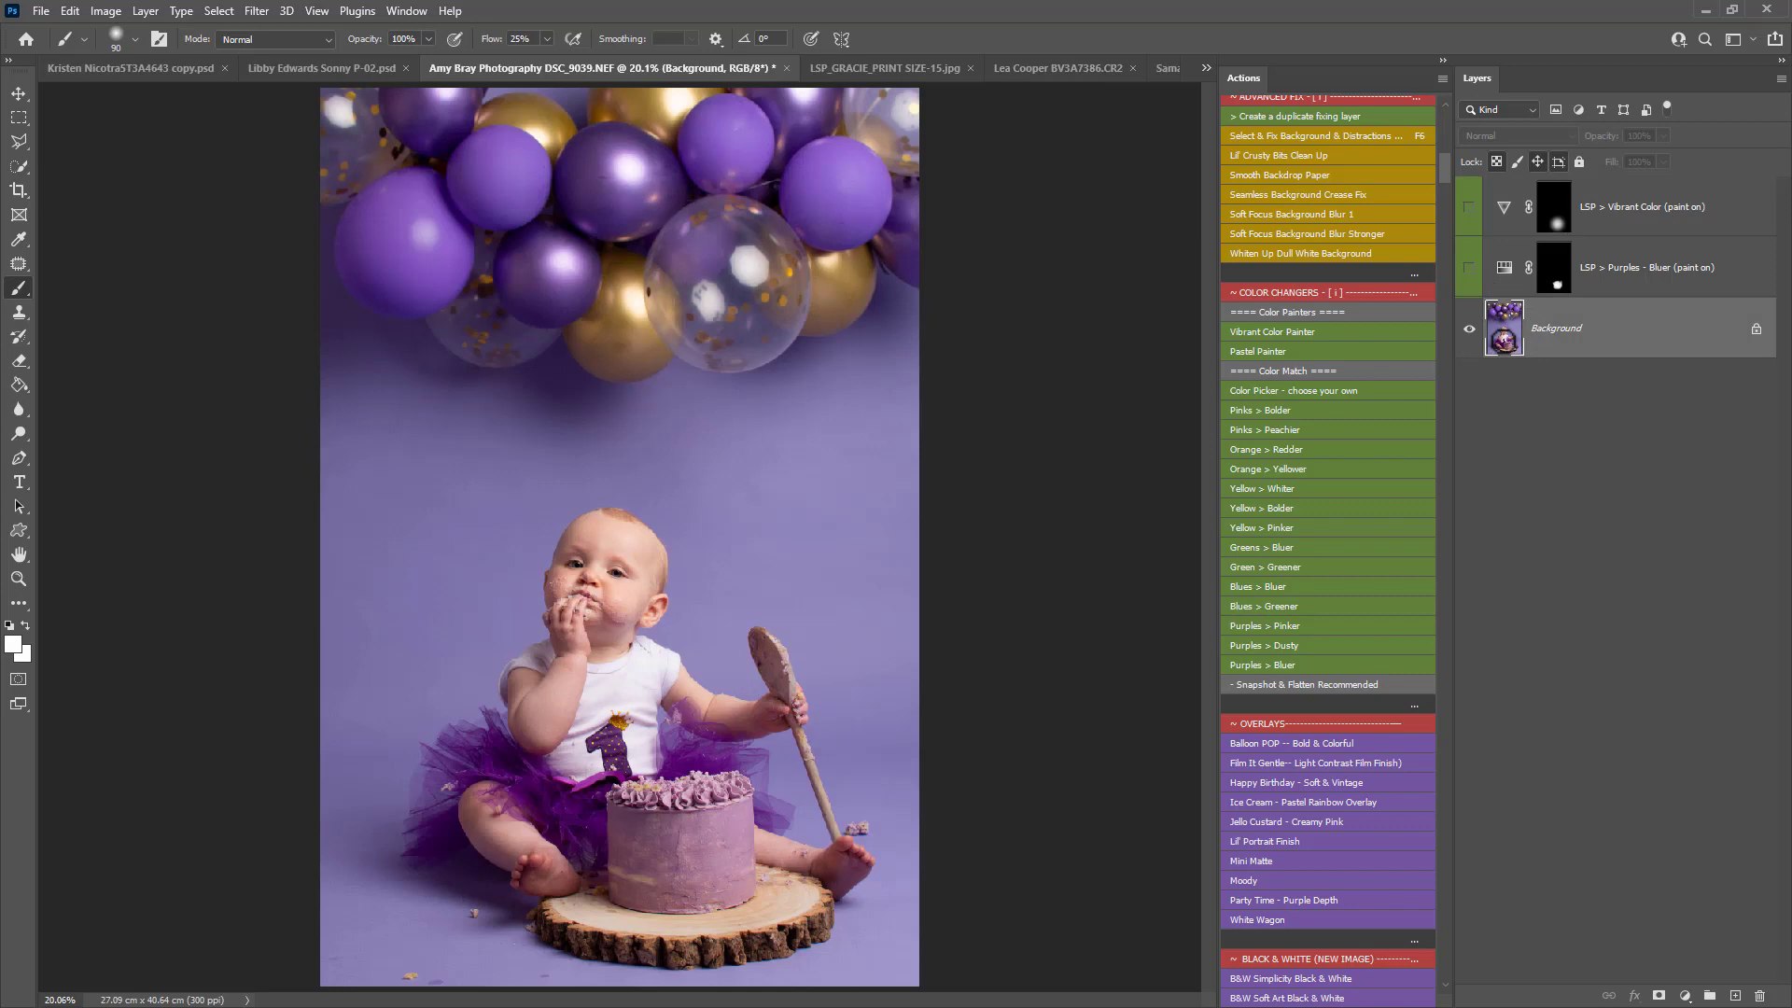
- Run the Pastel Painter action, enlarge the brush to 464 px, and paint its effect over the purple balloons and the tutu
left_click(1272, 355)
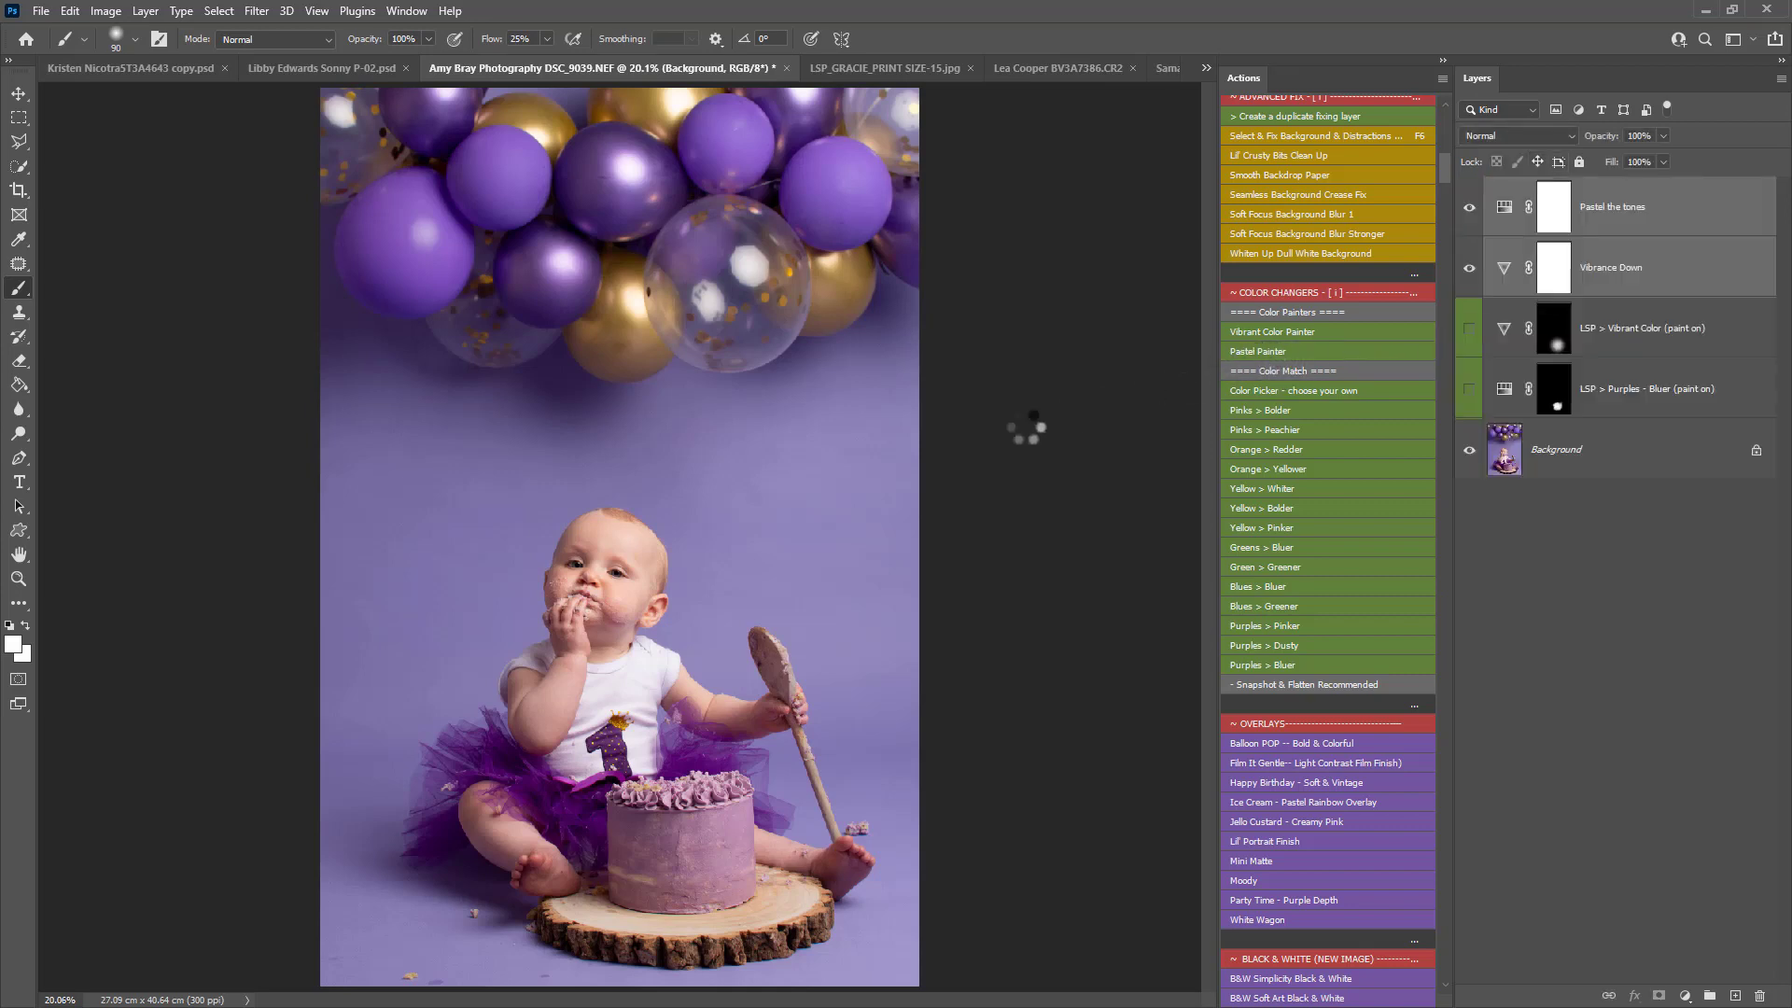
right_click(777, 495)
left_click_drag(881, 524, 980, 552)
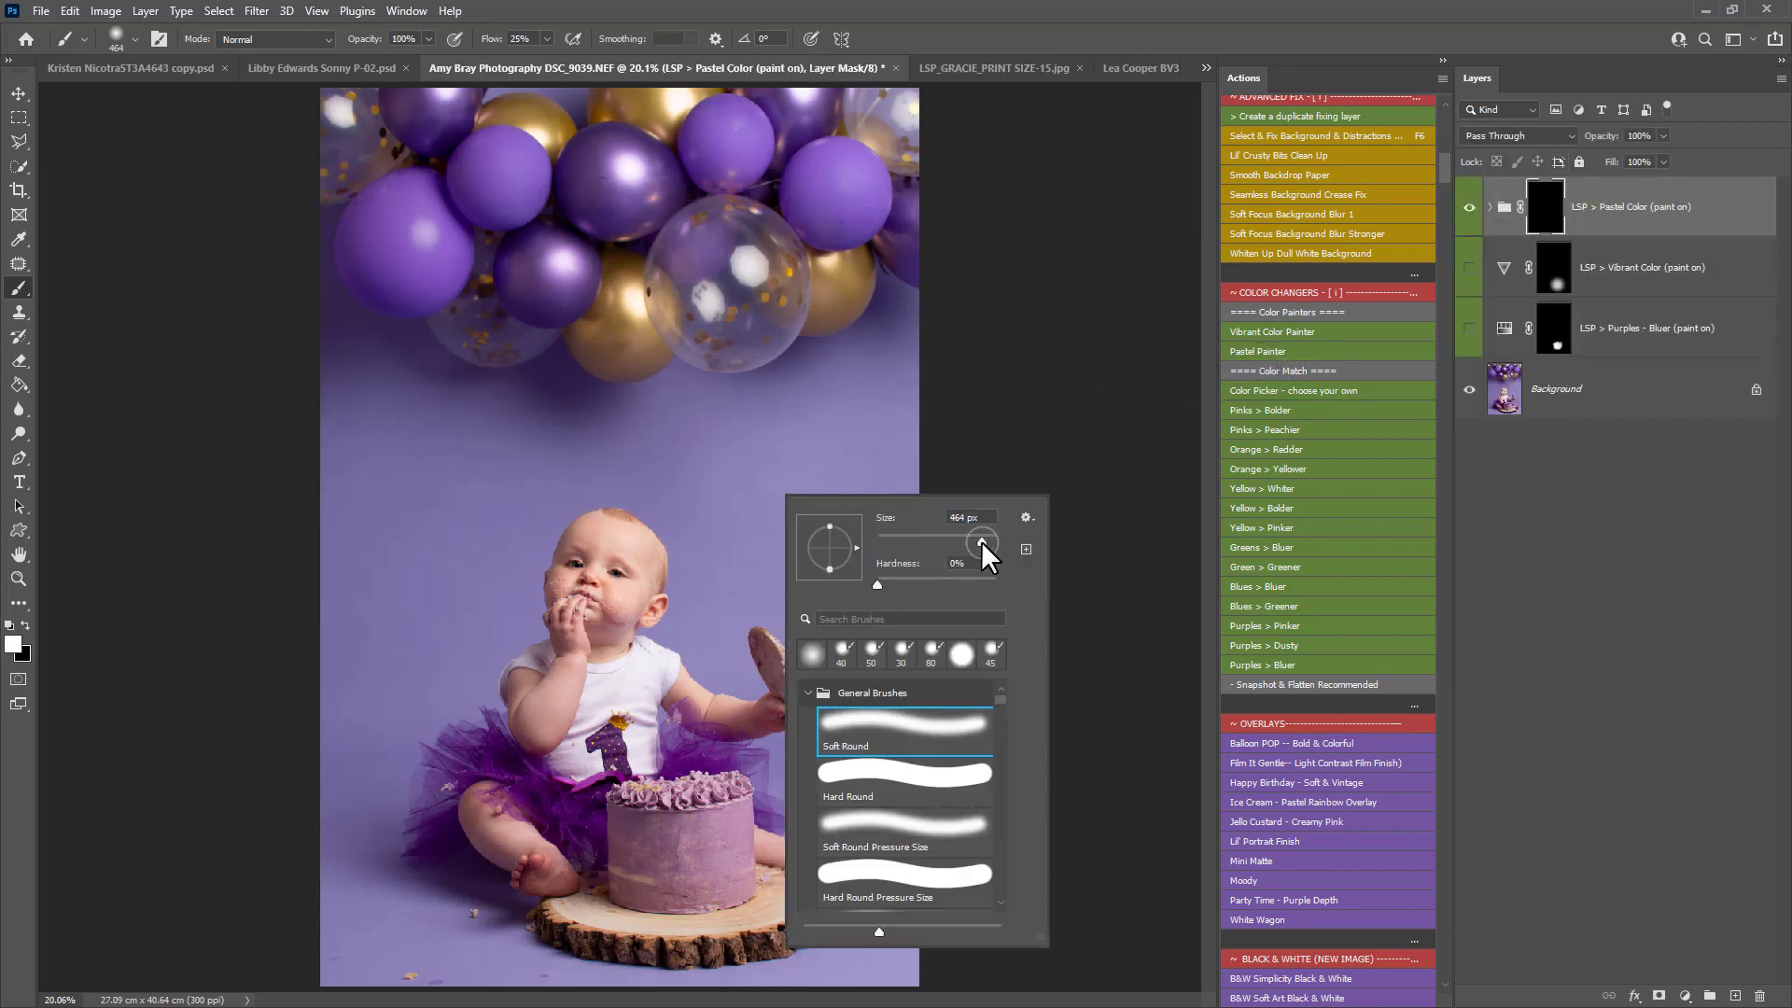
left_click(824, 248)
mouse_move(706, 142)
left_mouse_down()
mouse_move(595, 155)
mouse_move(534, 256)
mouse_move(588, 270)
mouse_move(574, 176)
mouse_move(595, 189)
mouse_move(460, 204)
mouse_move(386, 121)
mouse_move(490, 267)
mouse_move(563, 155)
mouse_move(724, 137)
left_mouse_up()
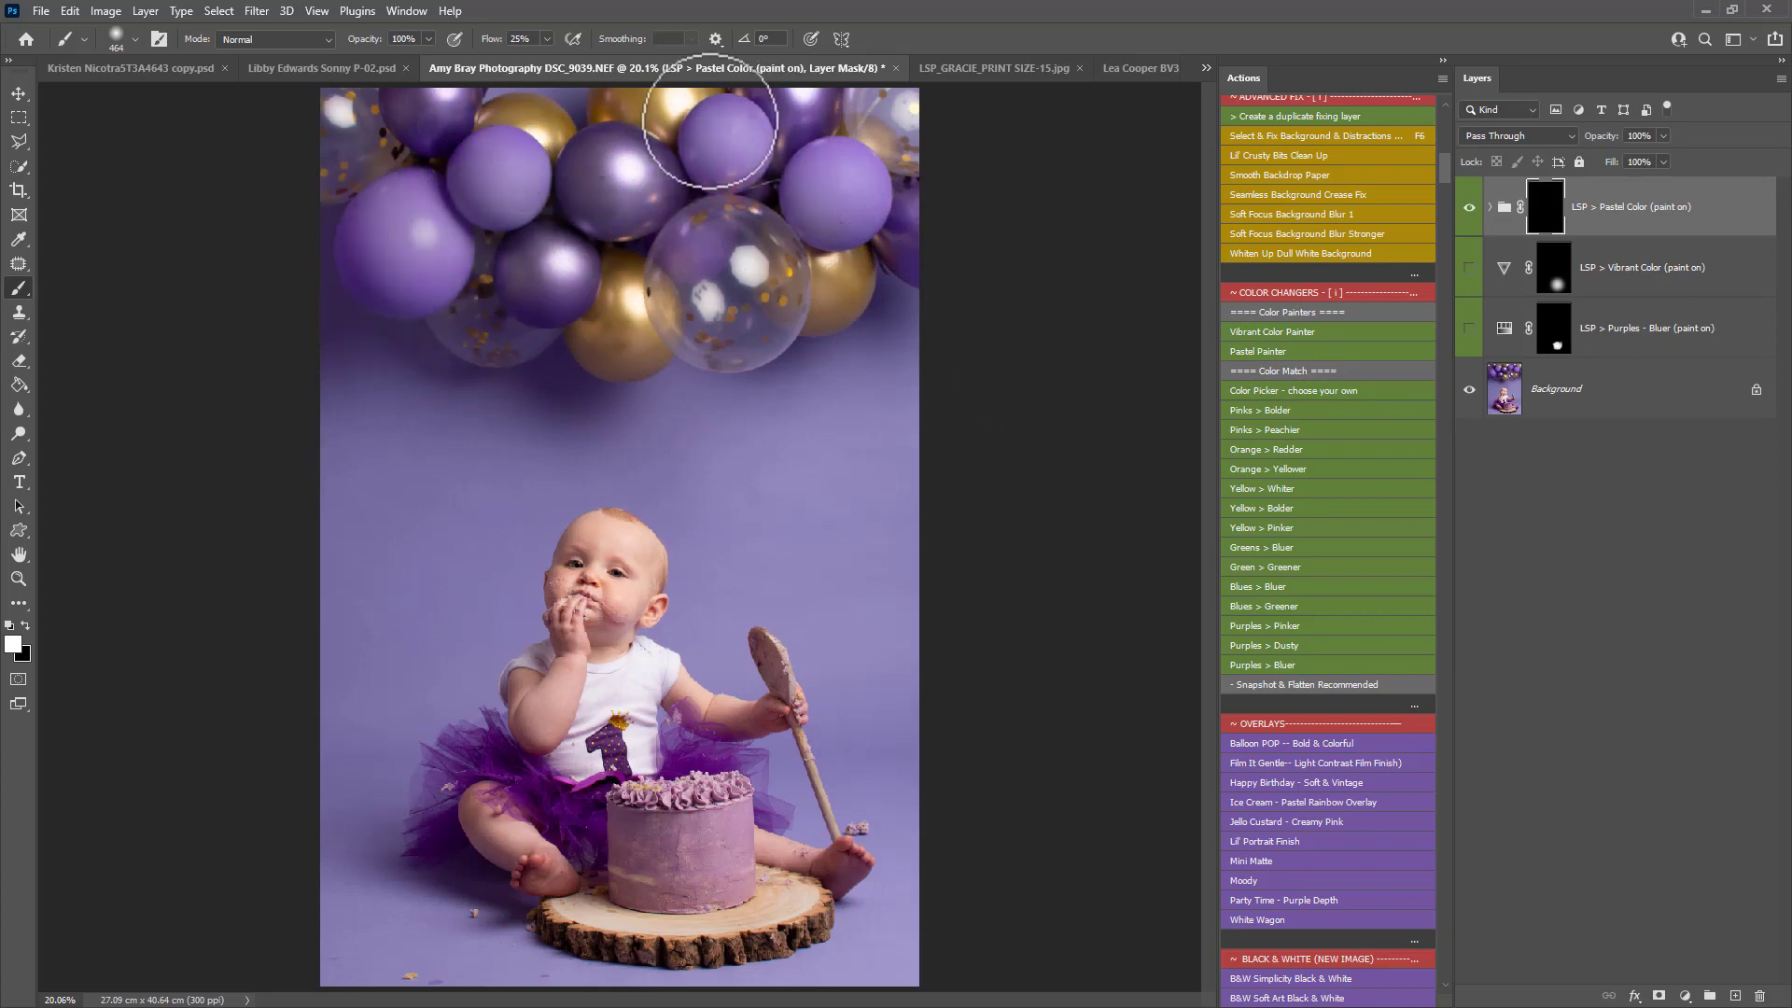
mouse_move(557, 805)
left_mouse_down()
mouse_move(476, 745)
mouse_move(574, 765)
mouse_move(571, 823)
mouse_move(702, 738)
mouse_move(587, 758)
mouse_move(568, 738)
mouse_move(560, 762)
mouse_move(589, 809)
mouse_move(572, 843)
mouse_move(735, 742)
left_mouse_up()
- Turn the Purples - Bluer and Vibrant Color layers back on, then compare the photo with all three color layers hidden and shown
left_click(1469, 328)
left_click(1469, 269)
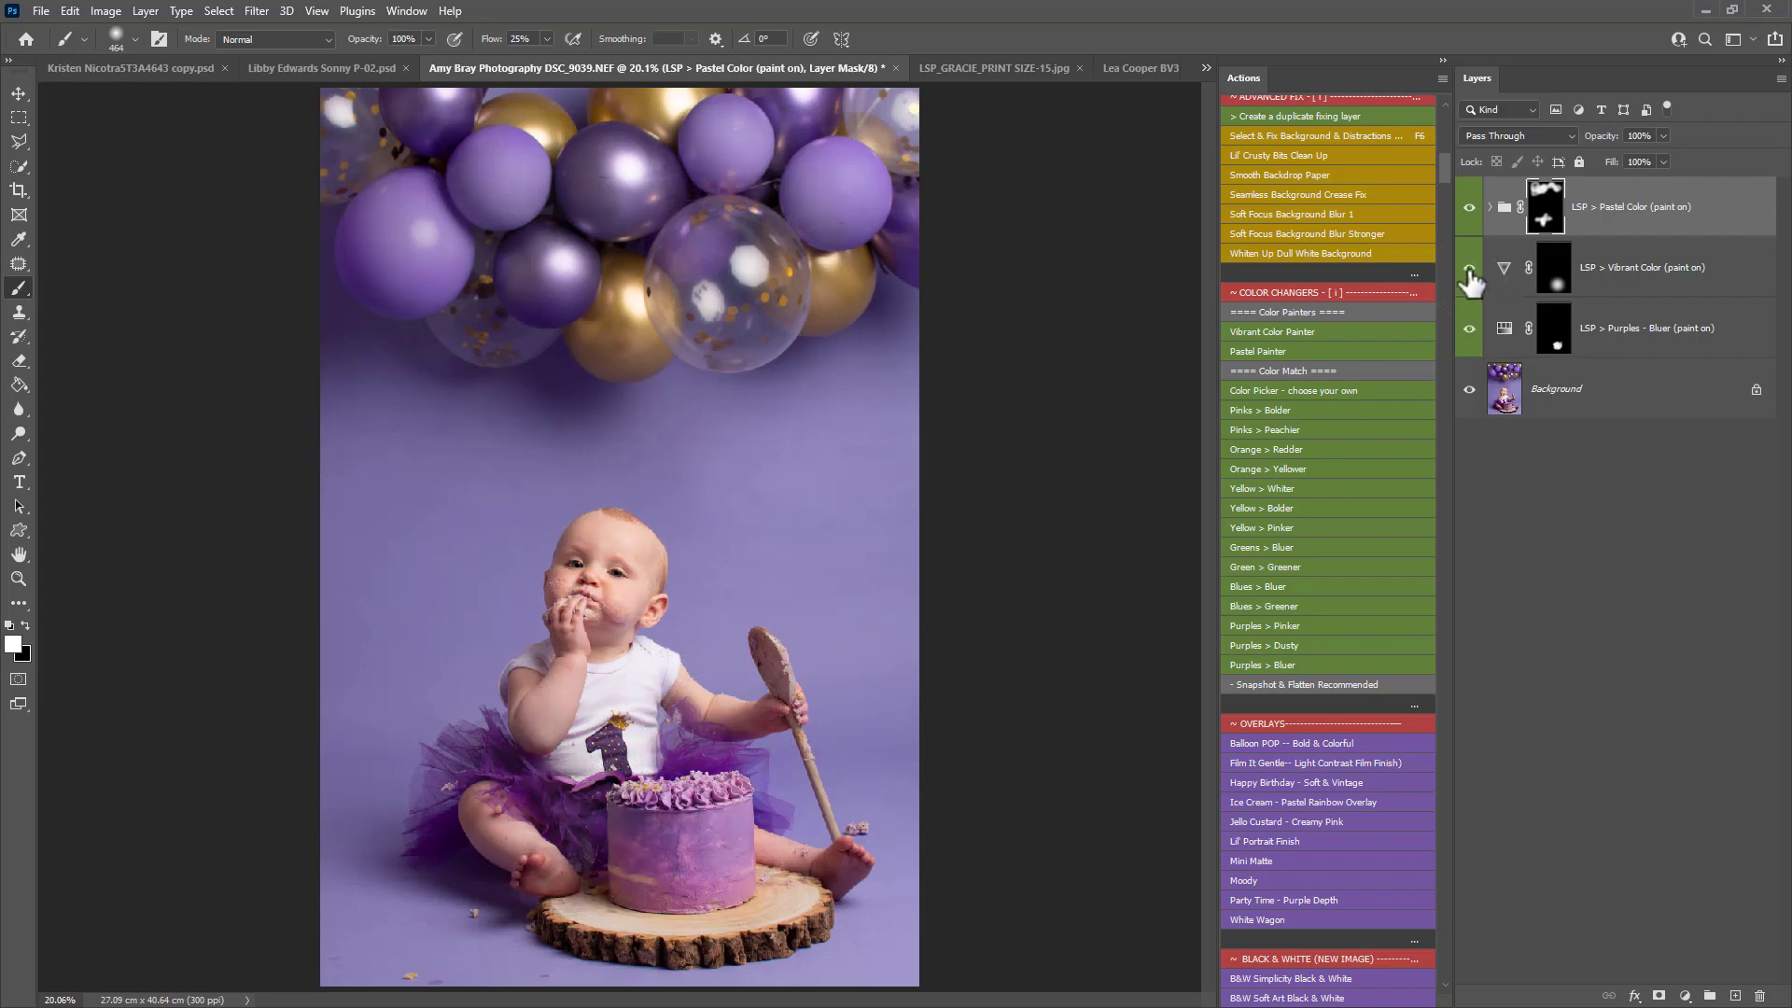
left_click(1470, 220)
left_click(1468, 327)
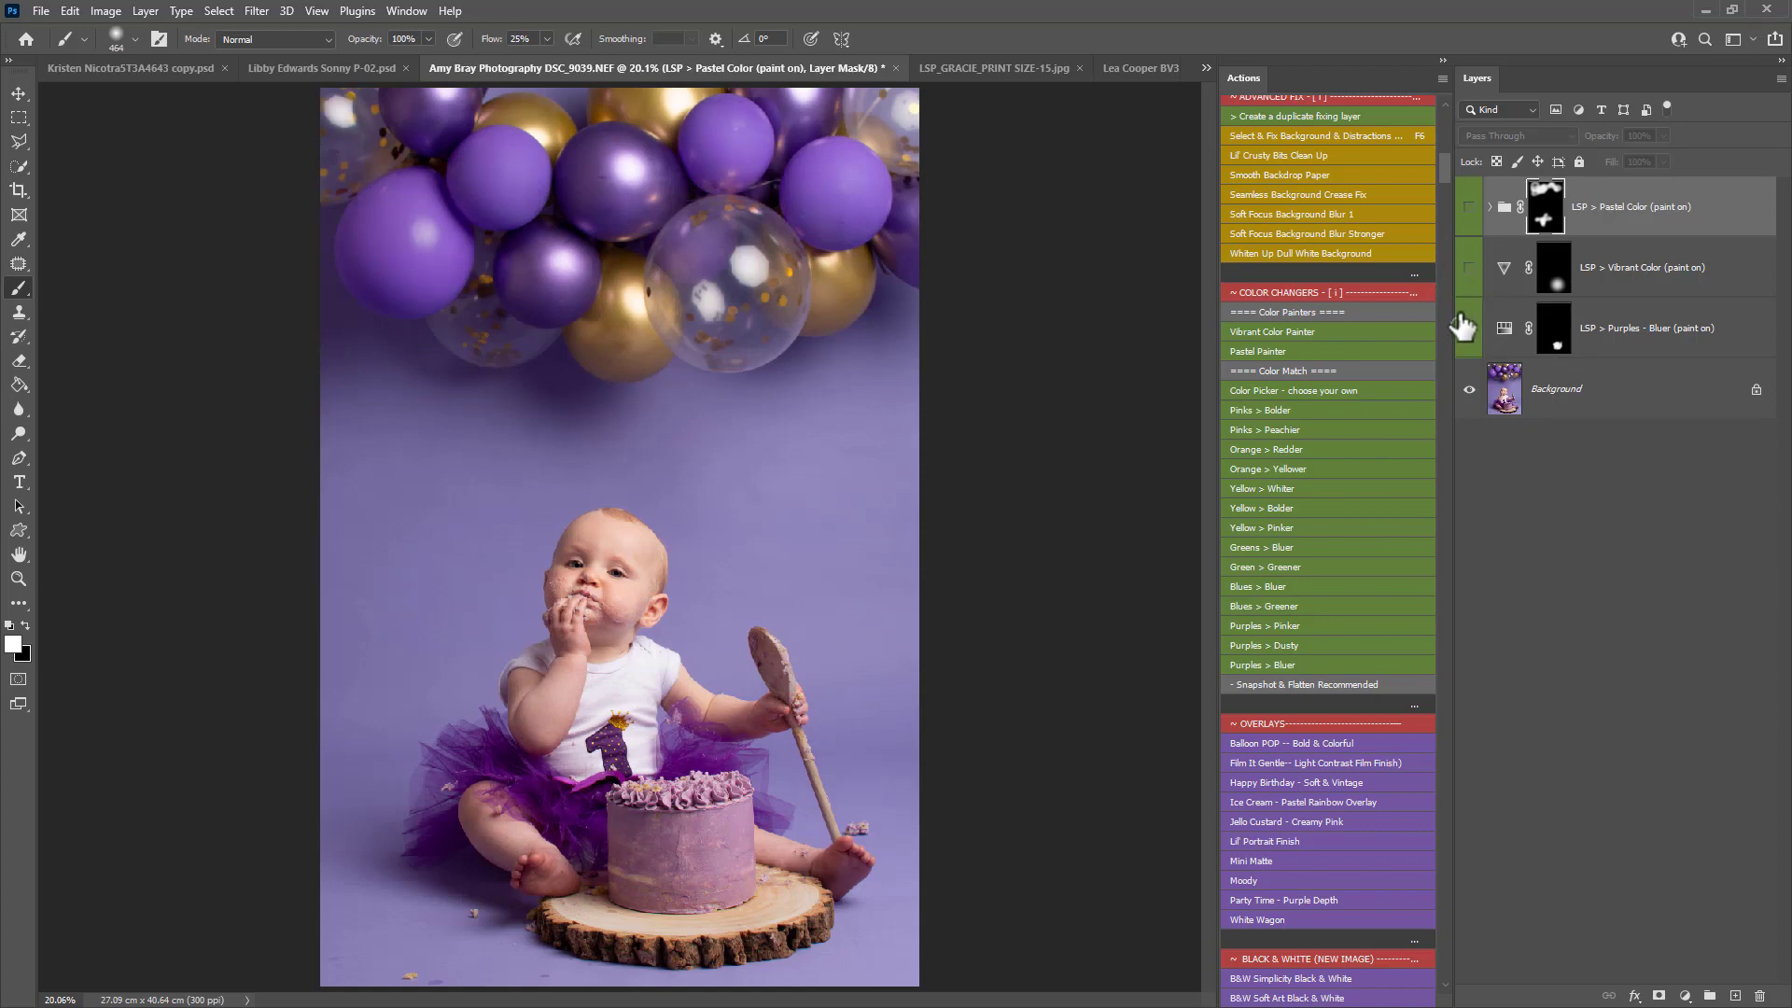
left_click(1469, 220)
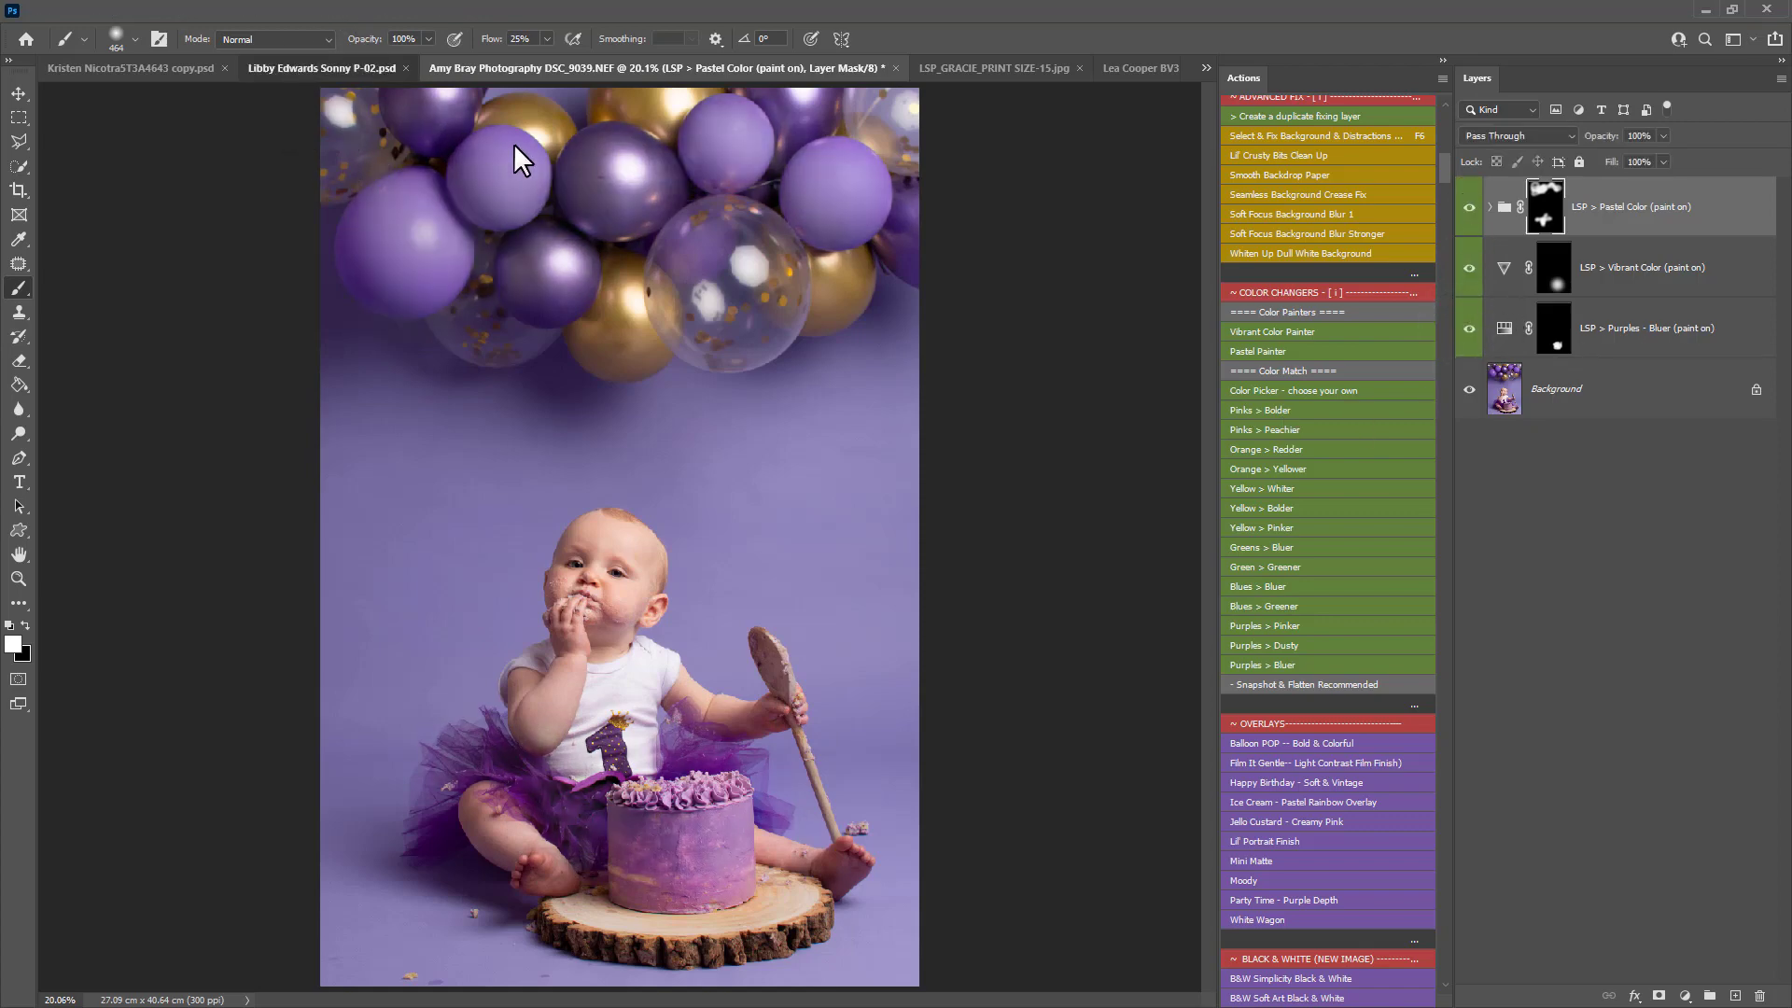
- Switch to the blue-balloon cake photo and toggle its Blues - Bluer layer to compare the icing with and without the effect
left_click(295, 71)
left_click(1469, 200)
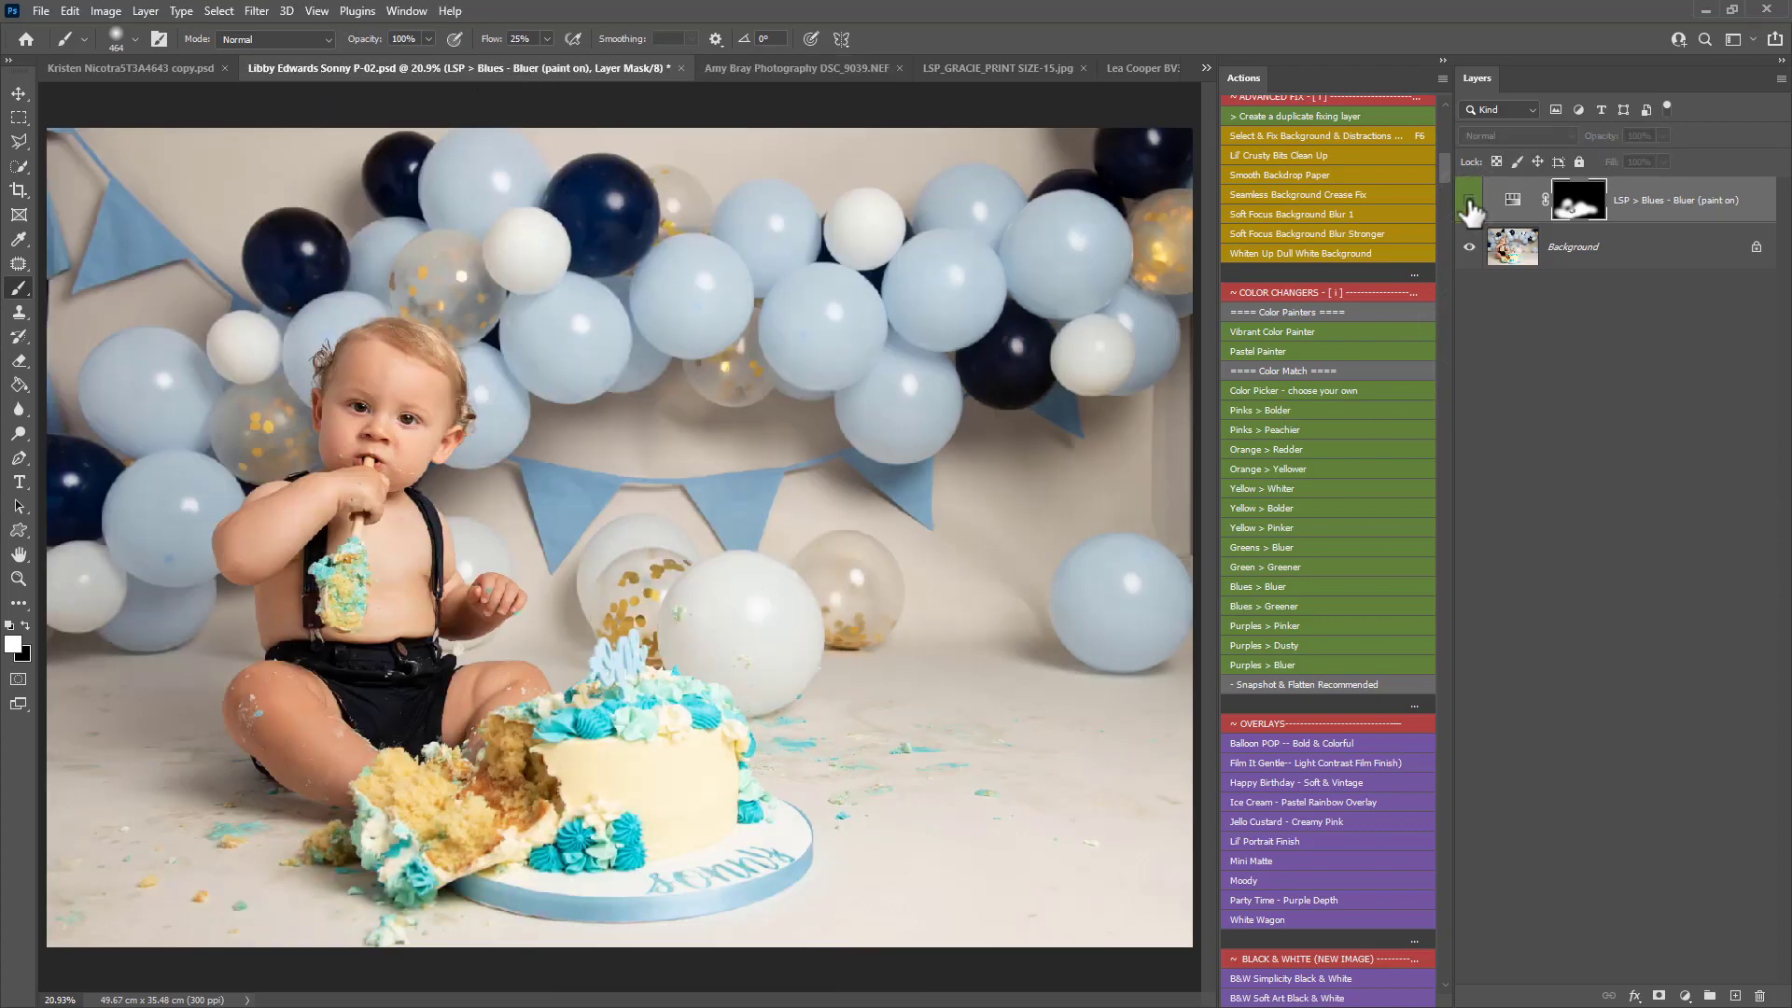
left_click(1469, 200)
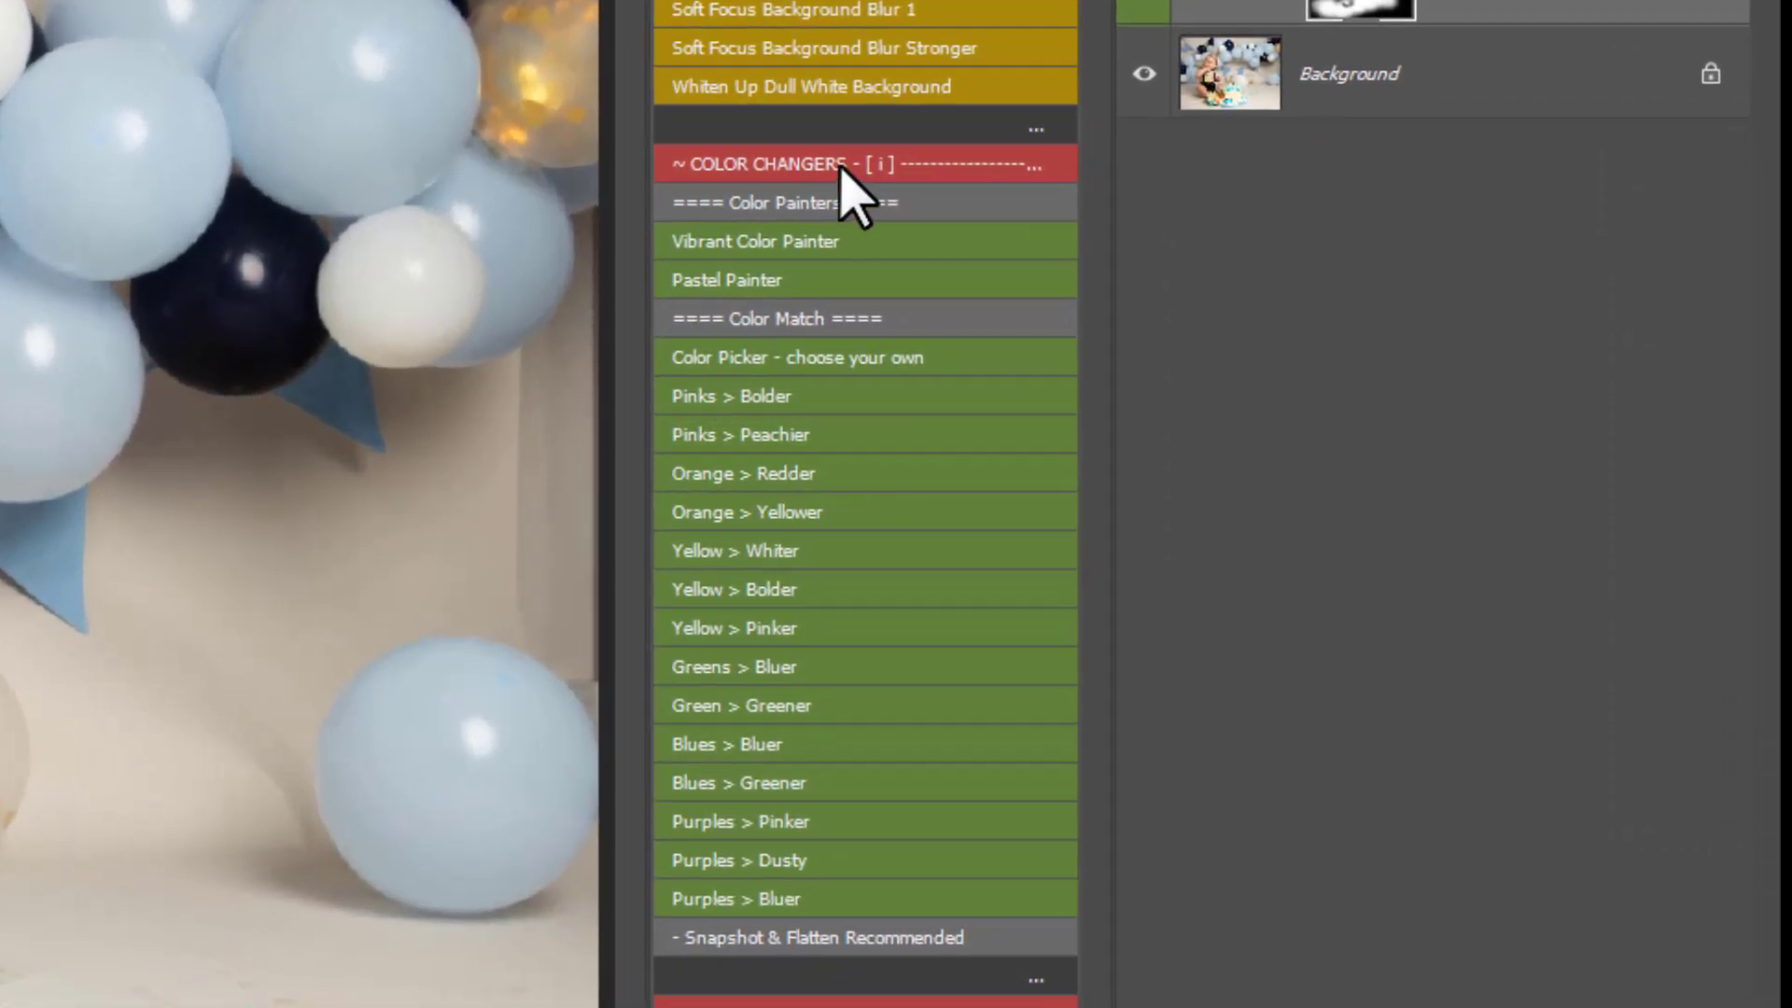